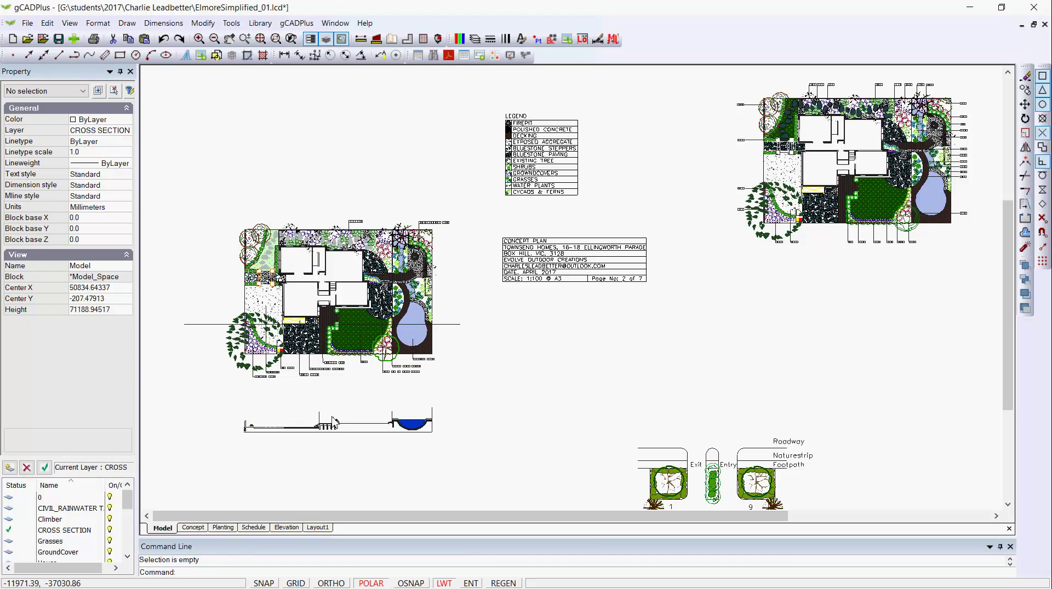
Examine the Concept and Planting layouts to compare the sheets they present.
click(192, 528)
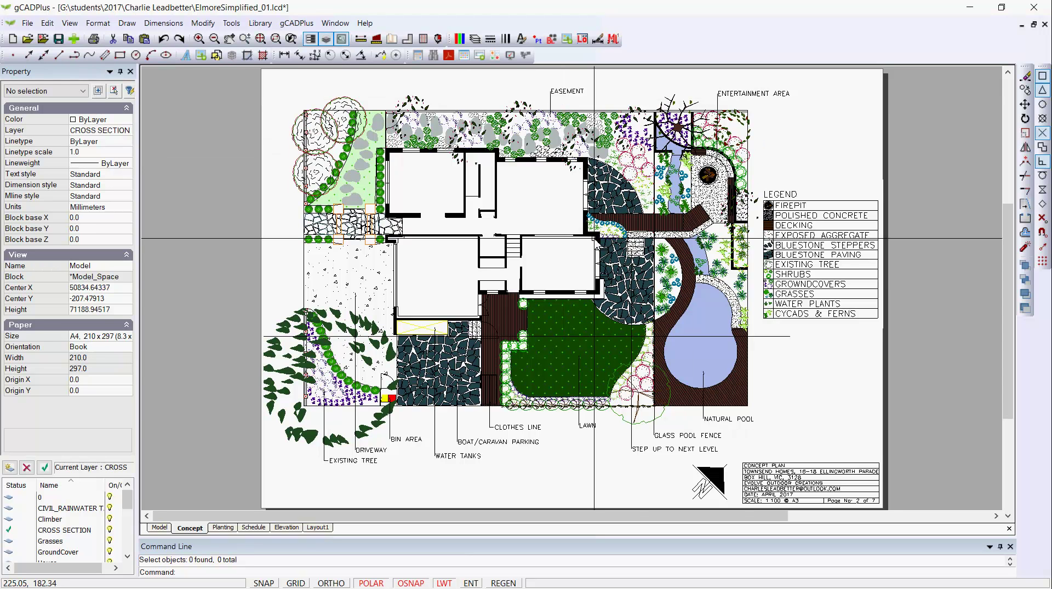
click(223, 528)
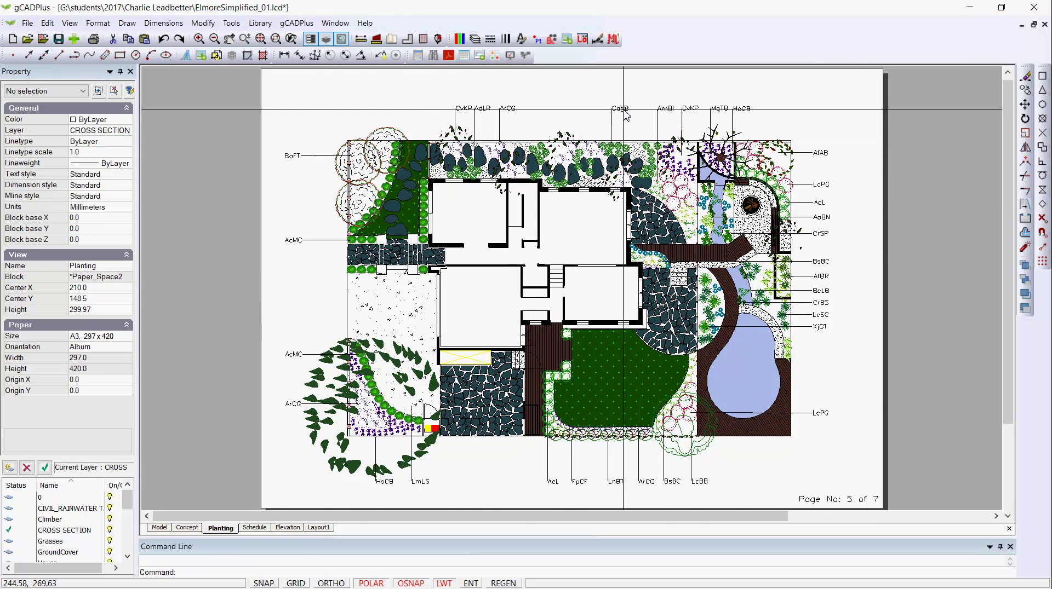
scroll(623, 109, up, 1)
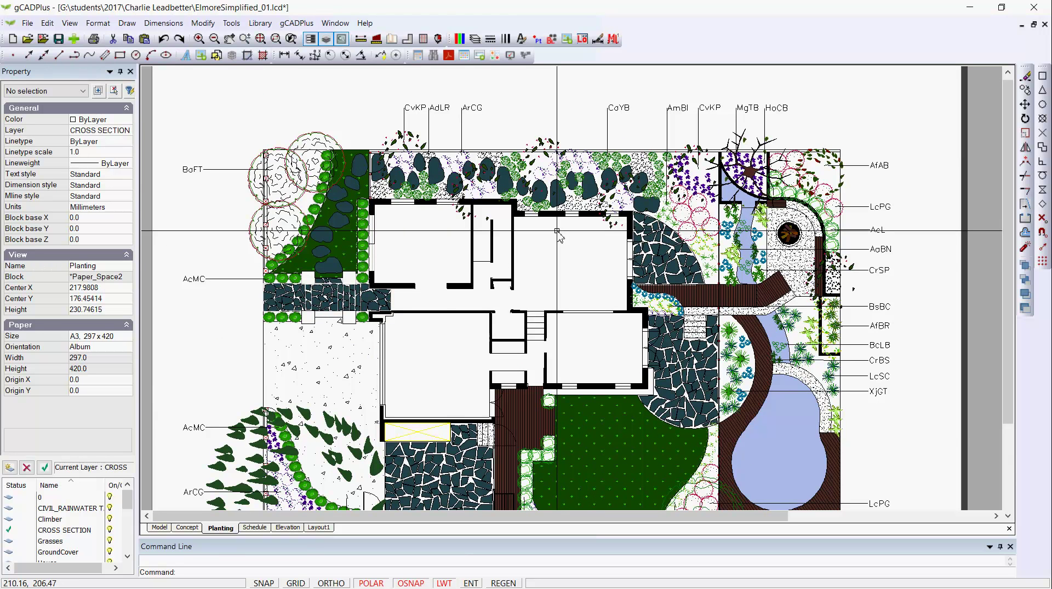
Inspect the separate concept and planting plans in model space, window-selecting the concept plan and clearing the selection.
click(166, 529)
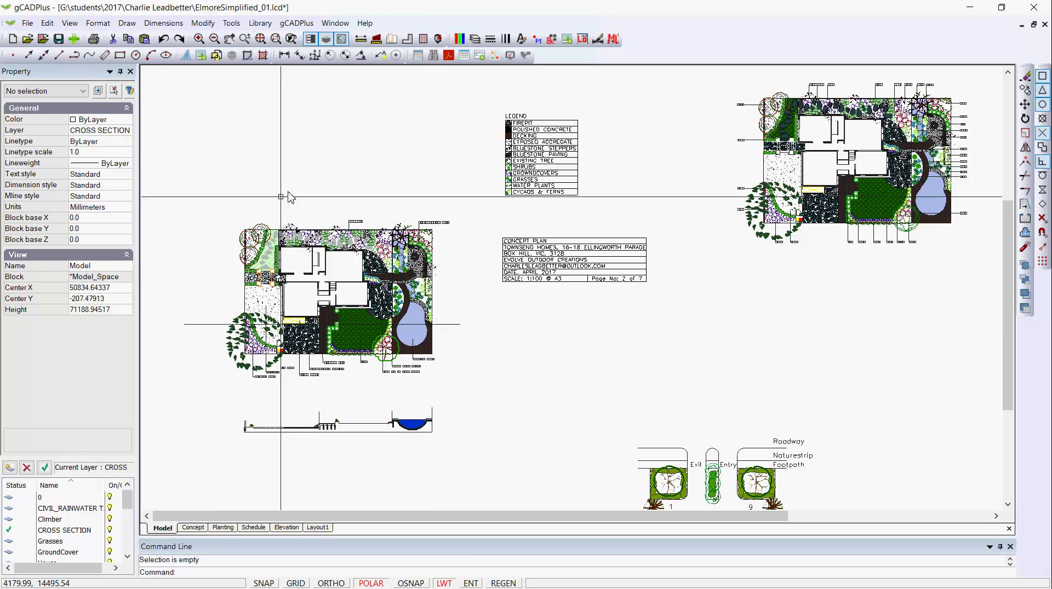
click(214, 192)
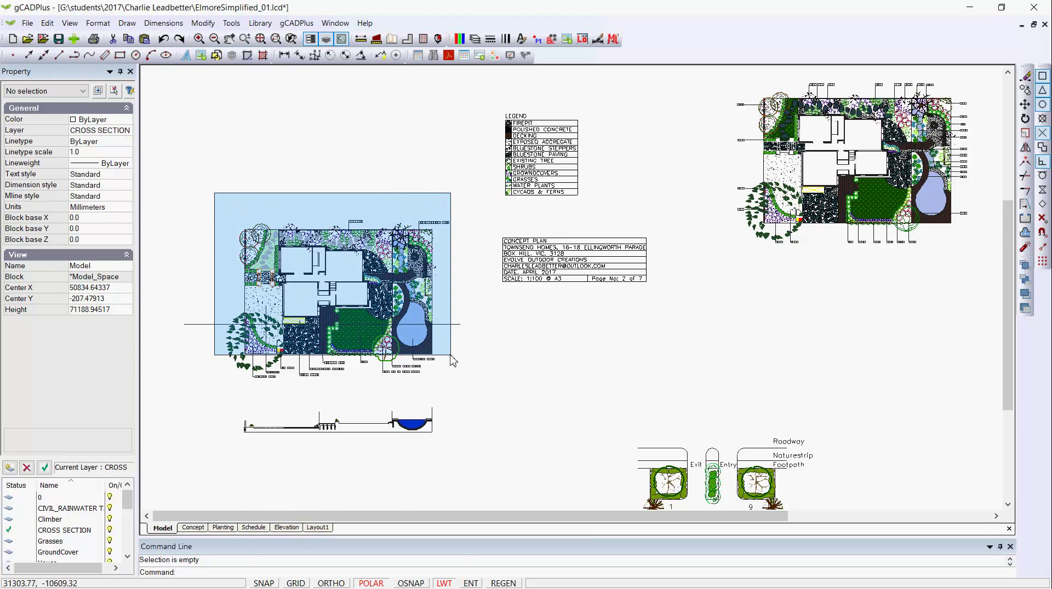
click(452, 358)
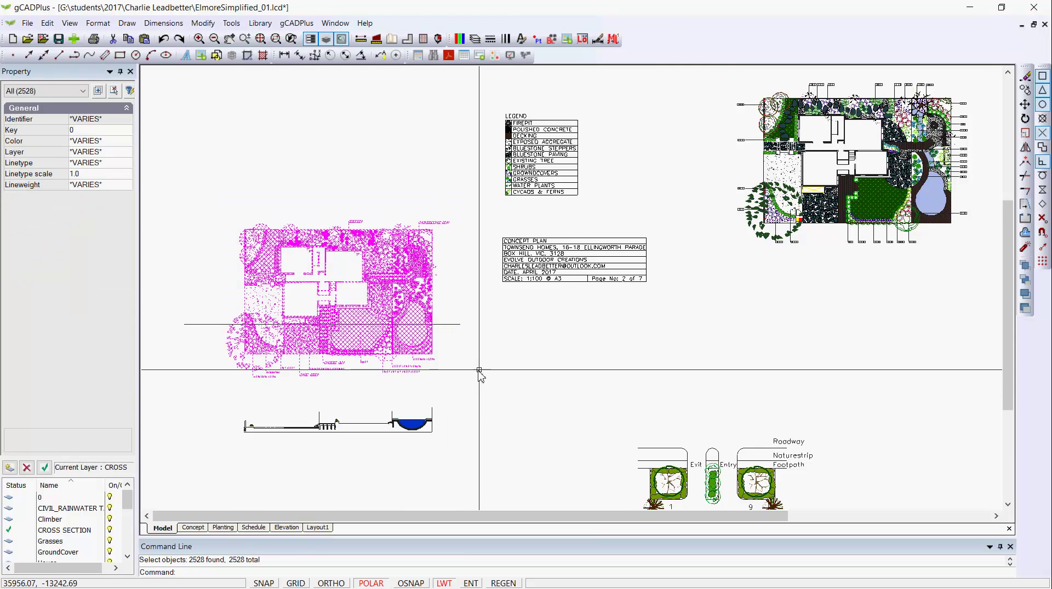
key(Escape)
scroll(322, 366, up, 6)
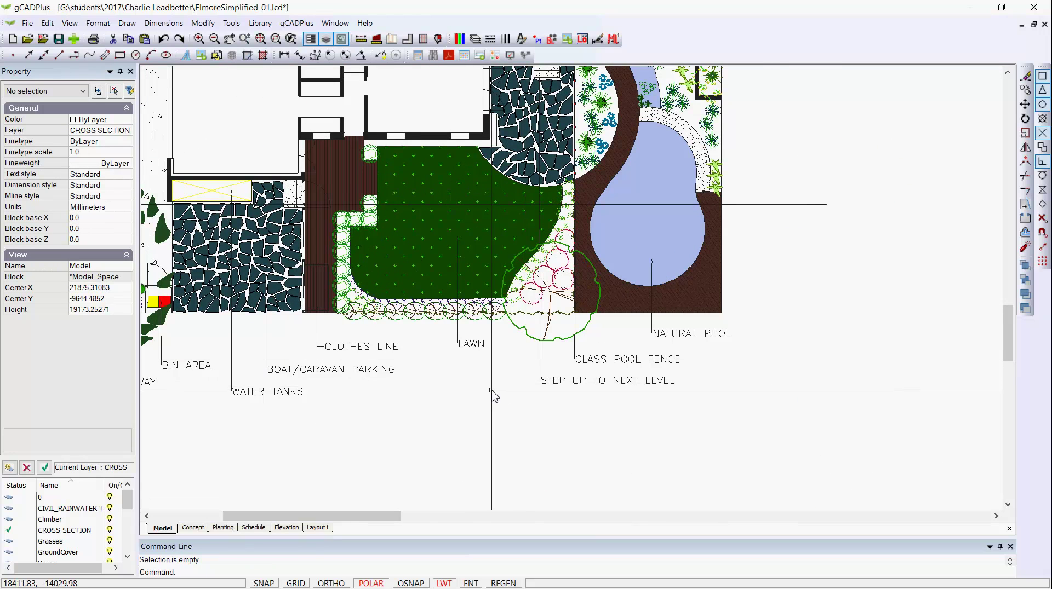
scroll(481, 393, down, 5)
scroll(481, 393, down, 1)
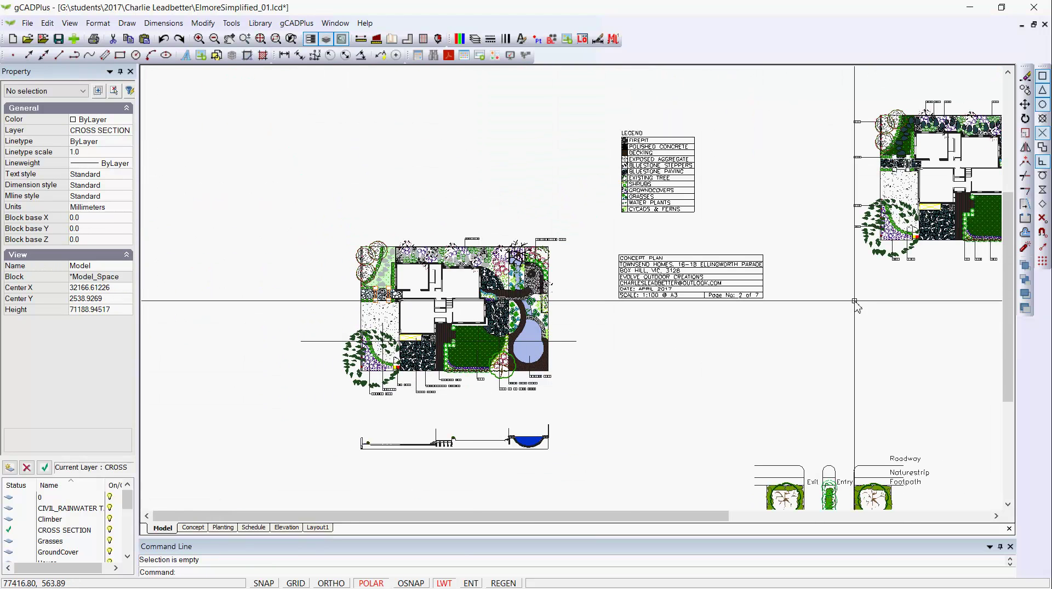
middle_drag(877, 282, 579, 341)
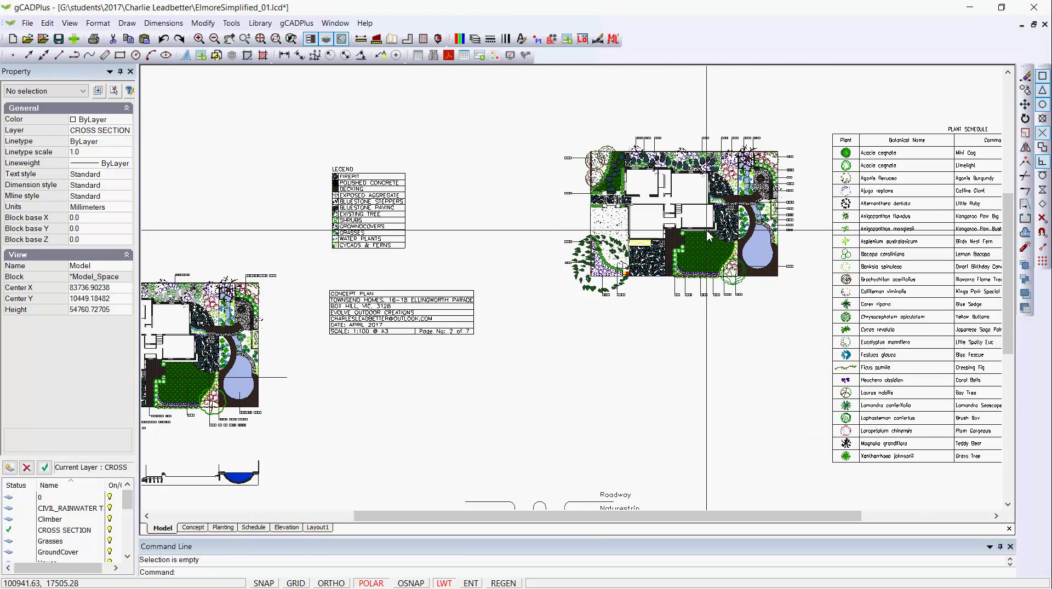
scroll(706, 231, up, 3)
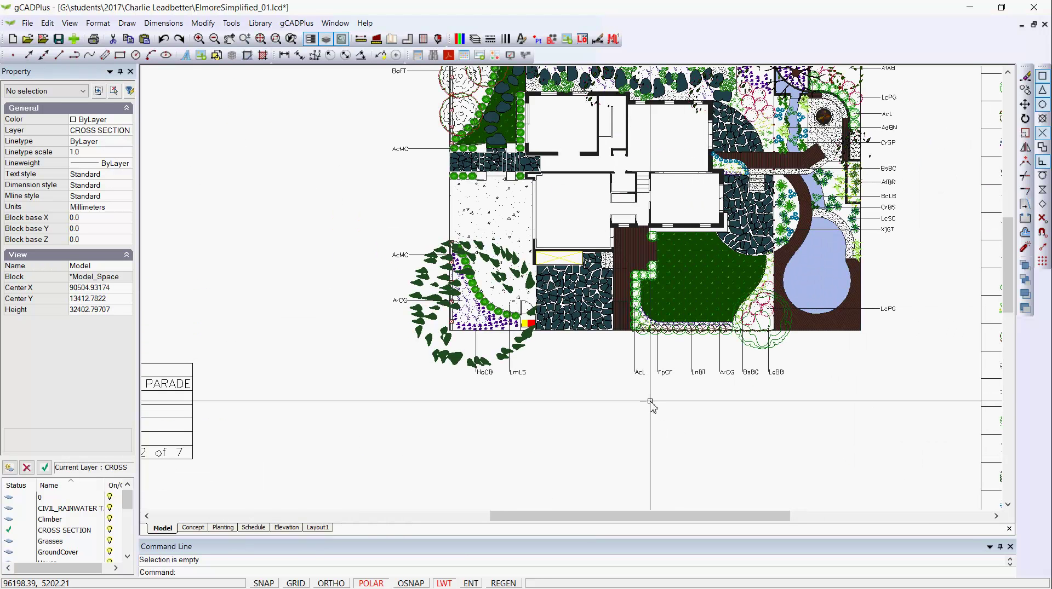
Locate the Concept layout's viewport frame in model space and display that viewport back on its layout.
click(193, 528)
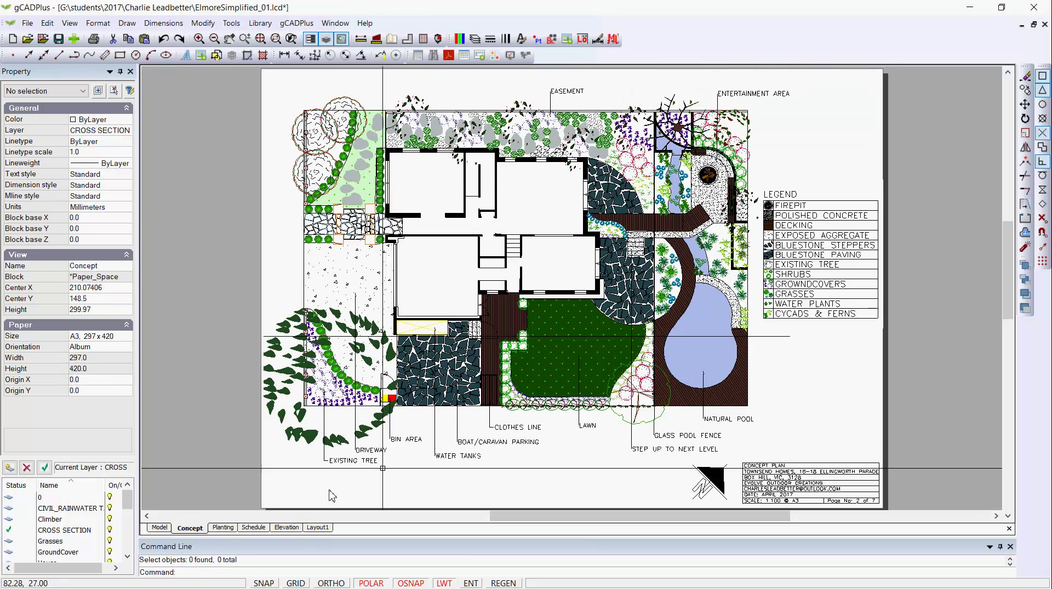
key(ctrl+Page_Up)
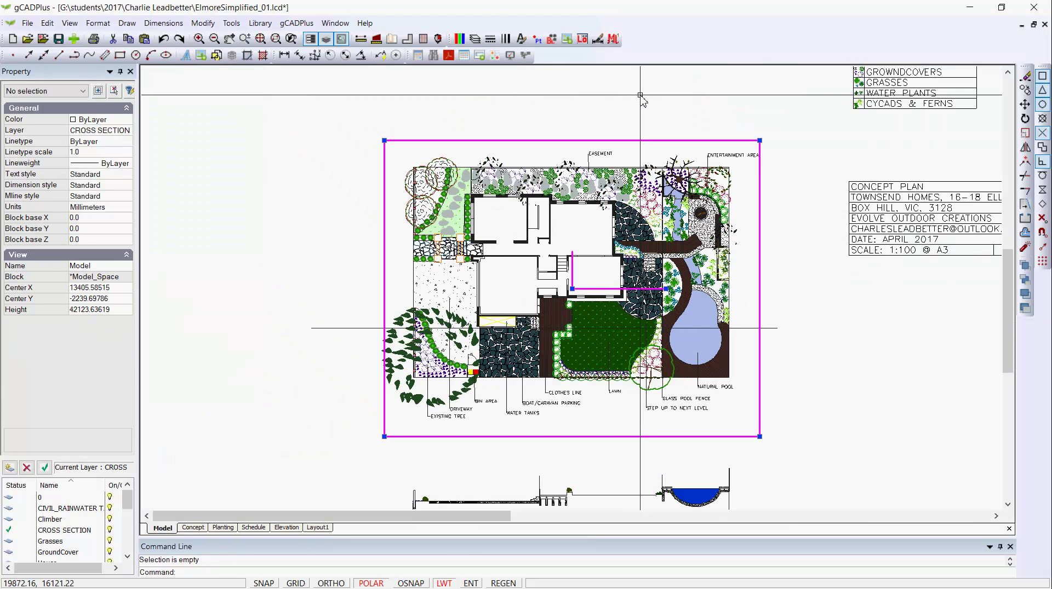
scroll(640, 96, down, 5)
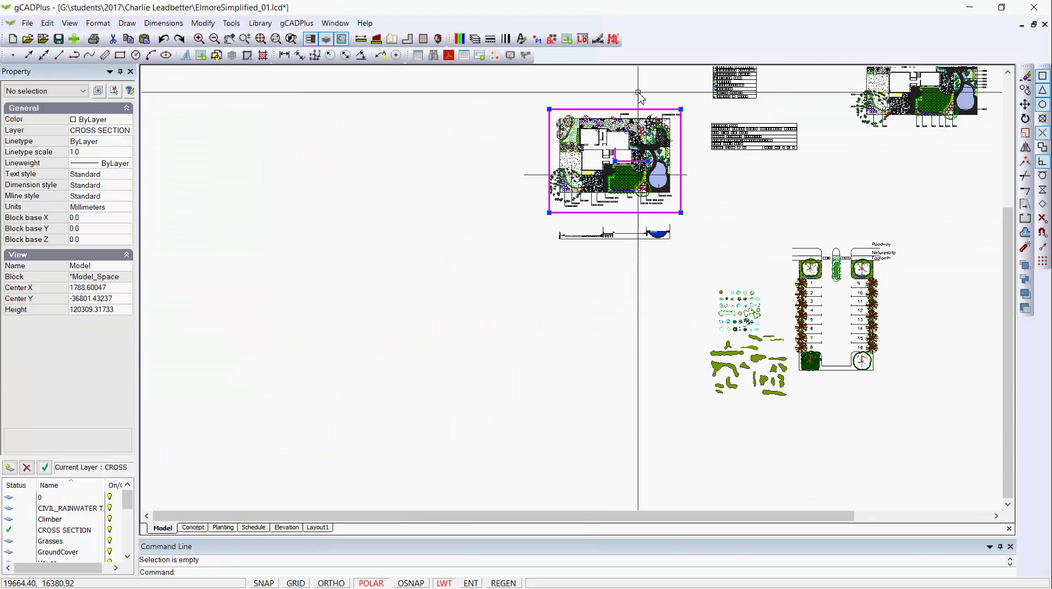
middle_drag(574, 275, 557, 348)
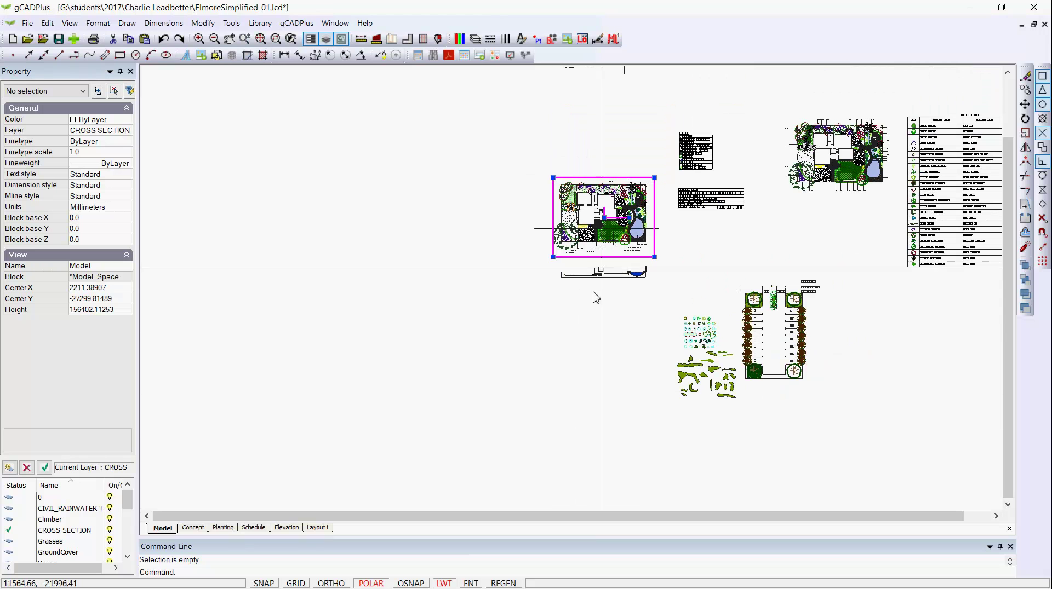
right_click(650, 211)
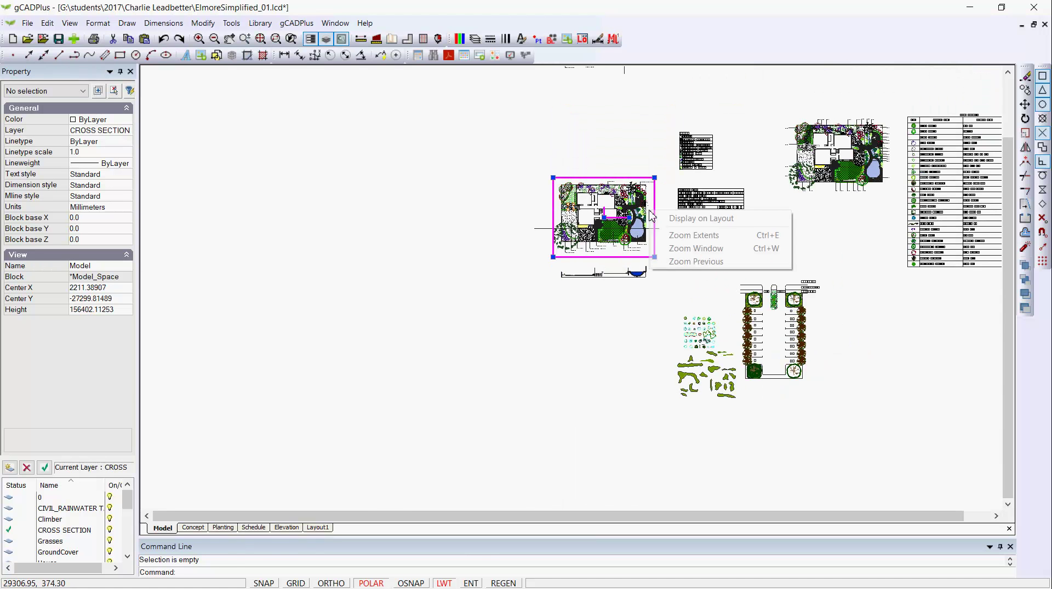
click(679, 219)
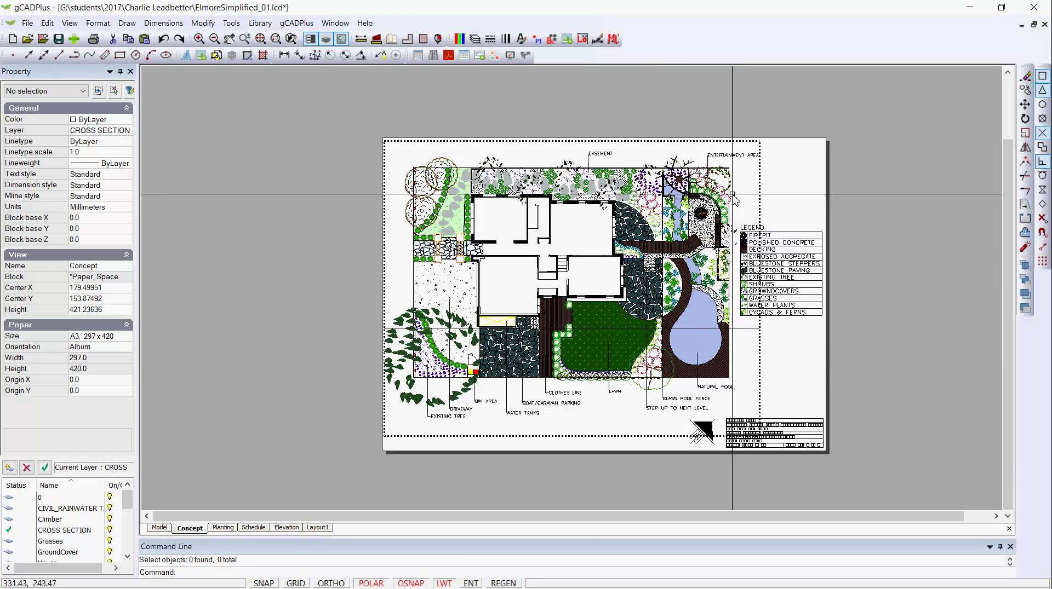
Locate the Planting layout's viewport frame around the planting plan in model space and display it back on its layout.
click(222, 527)
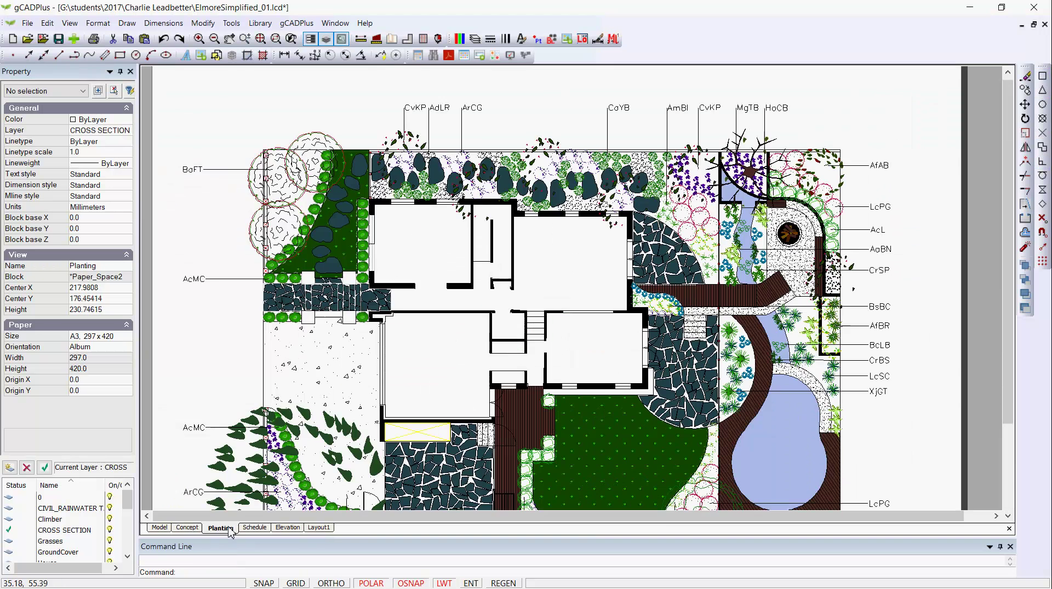
double_click(792, 131)
key(F3)
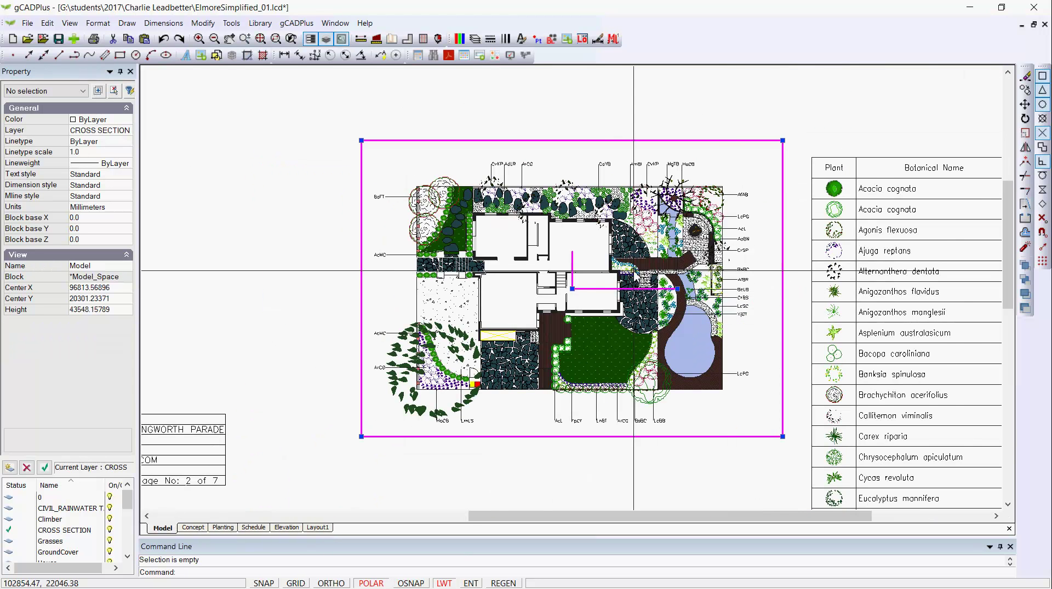
scroll(614, 283, down, 6)
scroll(633, 270, down, 1)
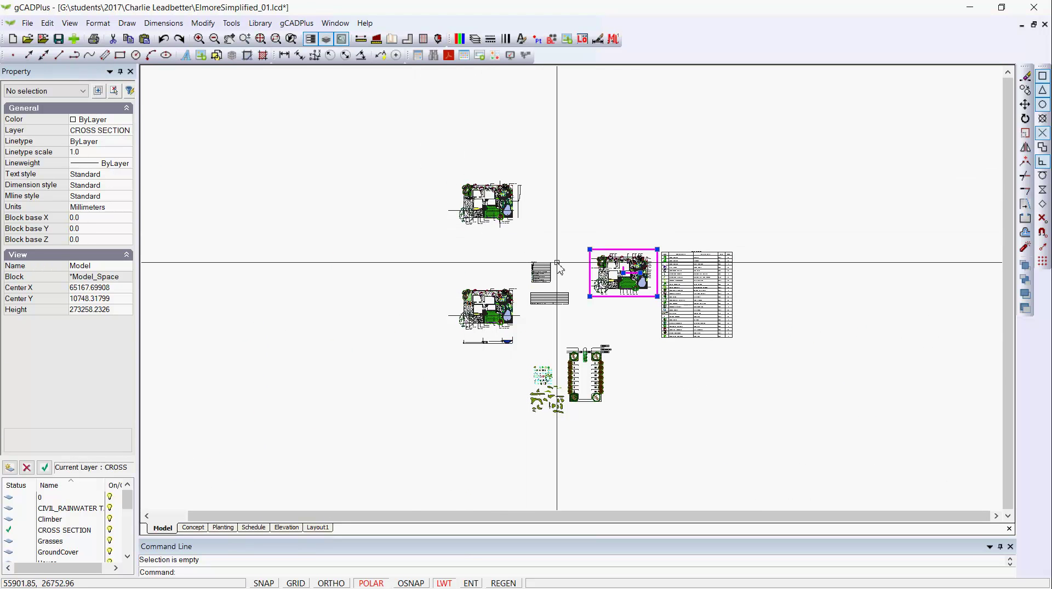
right_click(645, 275)
click(665, 284)
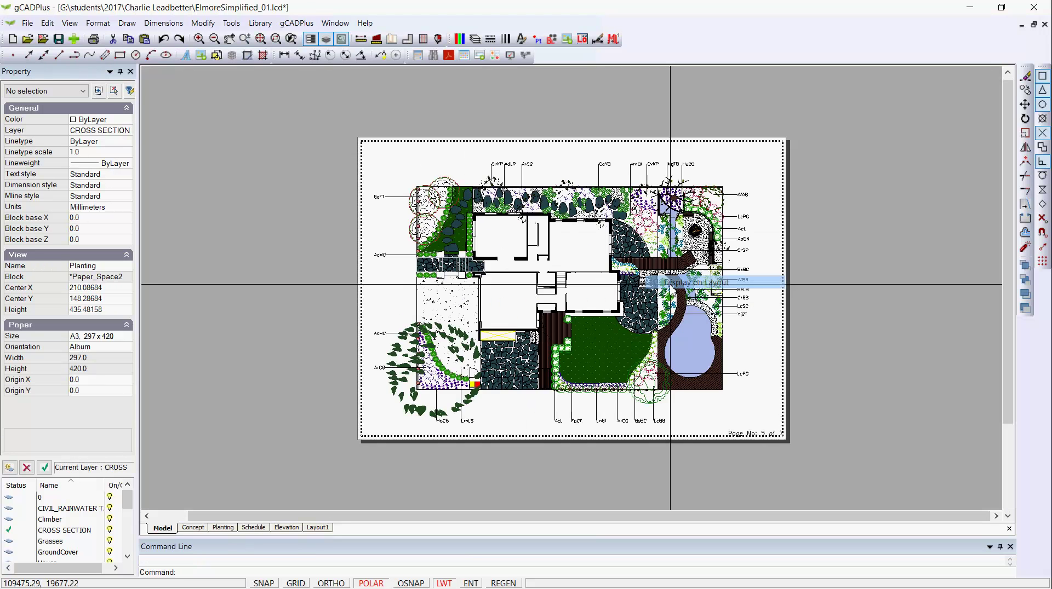
click(540, 174)
click(534, 189)
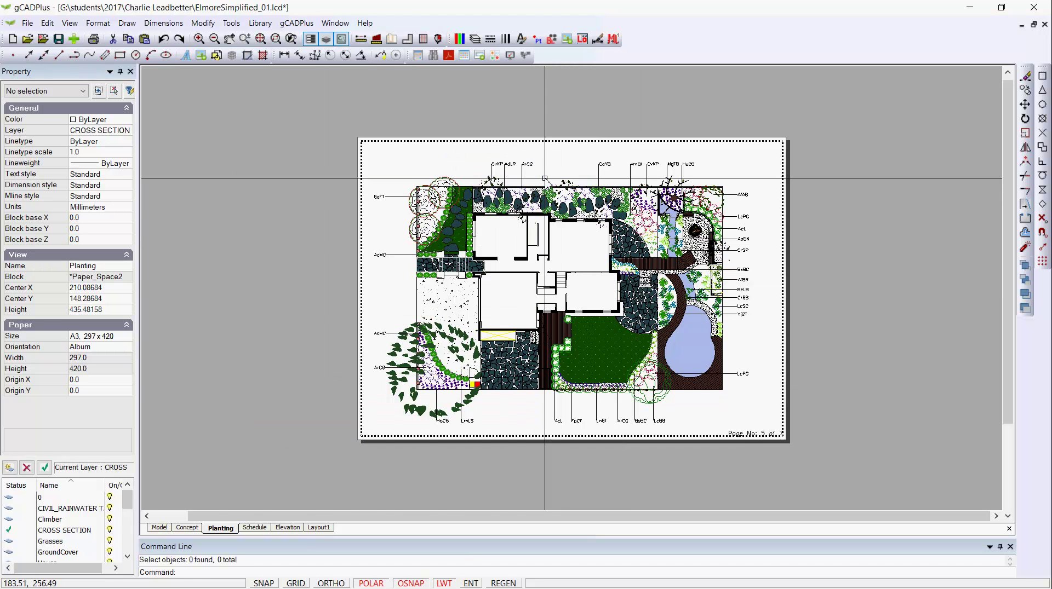
Return to model space, enlarge the command line area and check the drawing's file size.
click(163, 528)
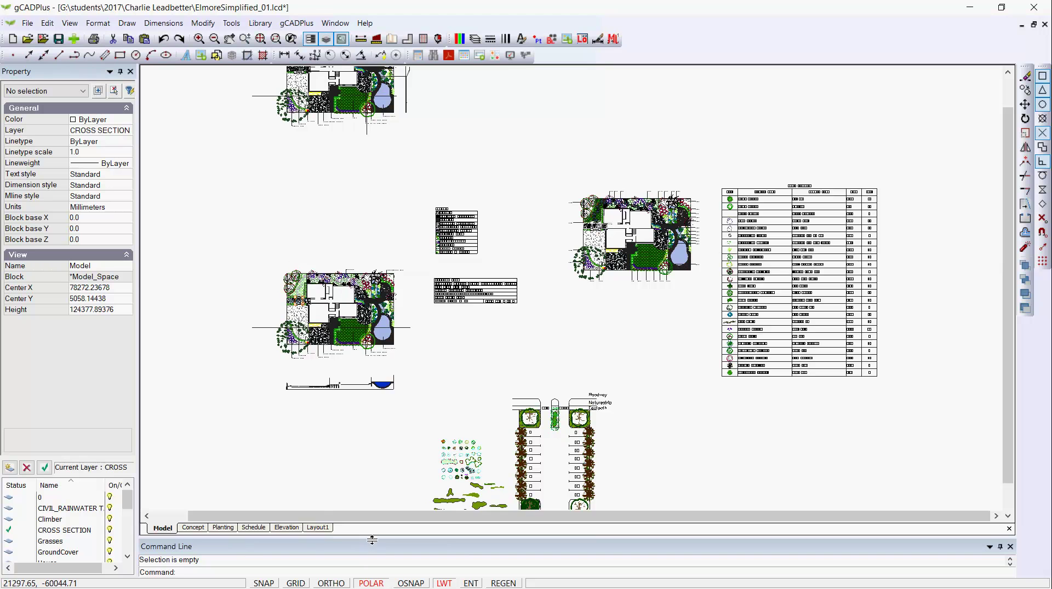
drag(372, 541, 372, 530)
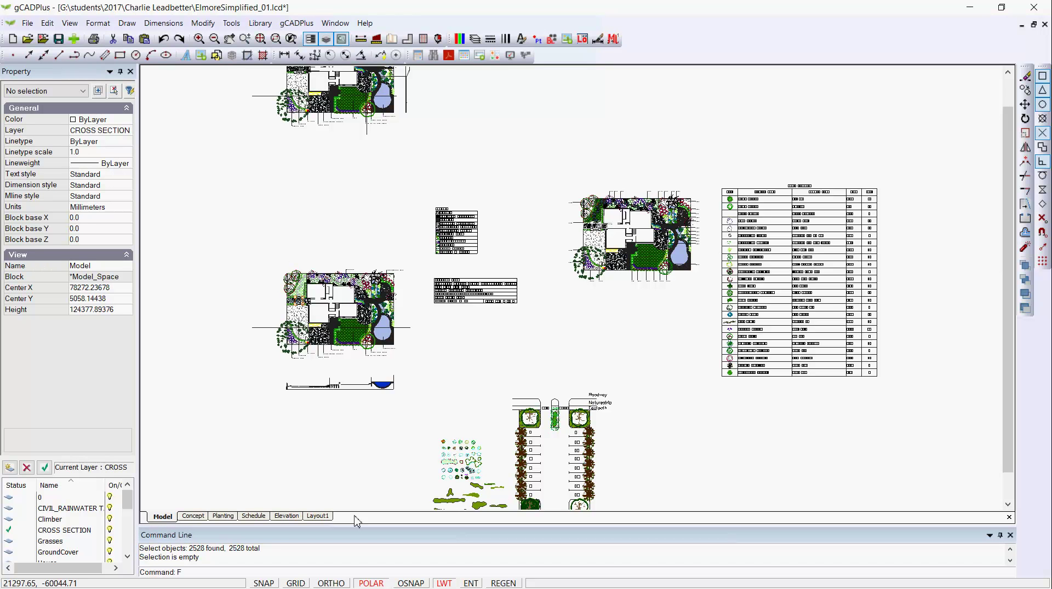
key(Return)
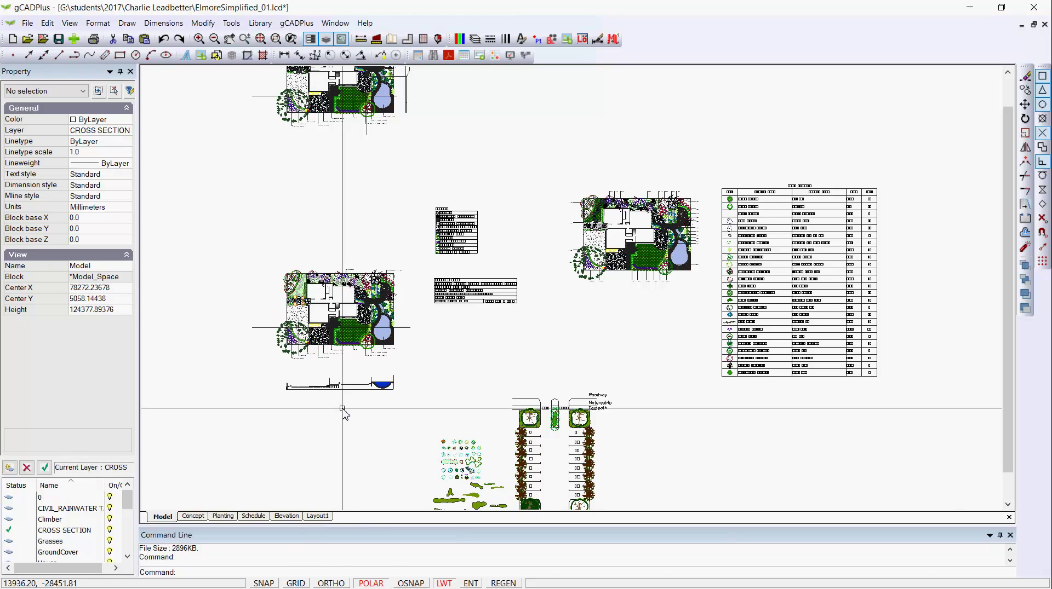
Inspect the Viewport Layers list of the Concept layout's plan viewport, and close it without changes.
scroll(343, 335, up, 4)
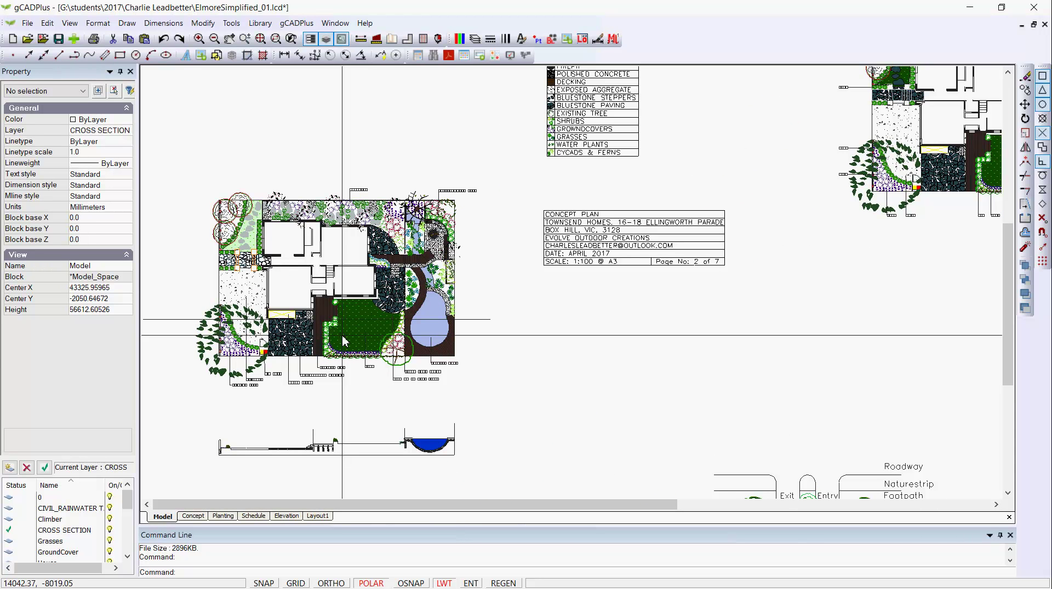
click(201, 518)
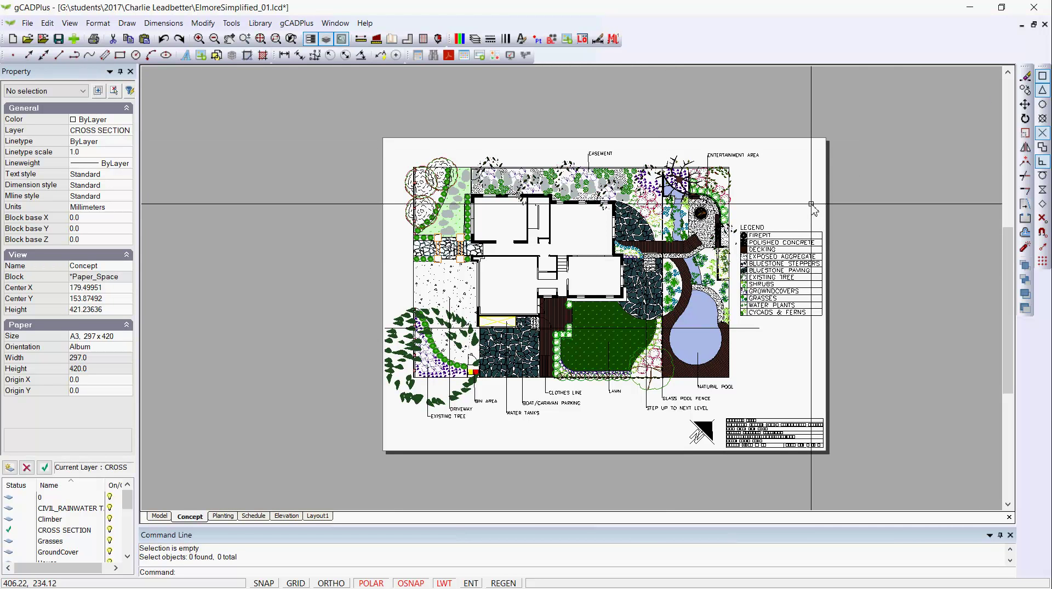
click(795, 205)
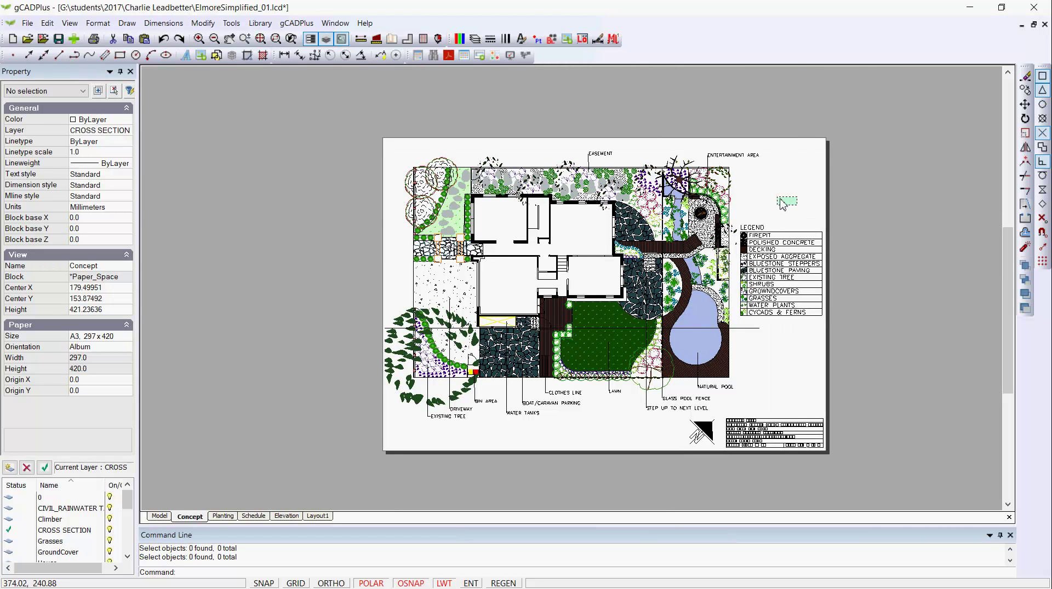
click(759, 181)
right_click(746, 181)
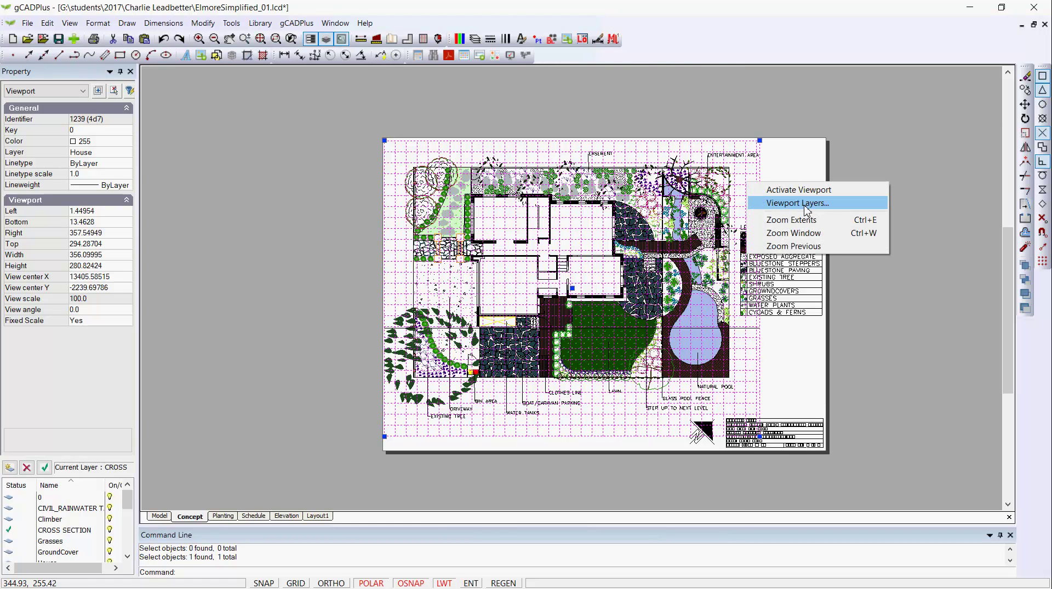
click(810, 207)
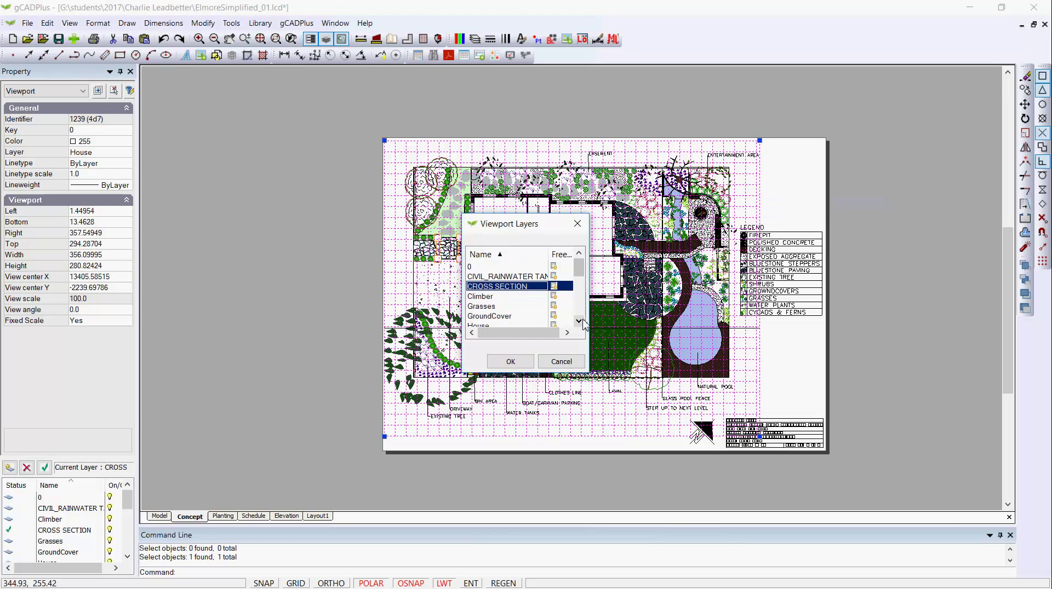
mouse_move(580, 276)
mouse_down()
mouse_move(580, 312)
mouse_move(581, 291)
mouse_up()
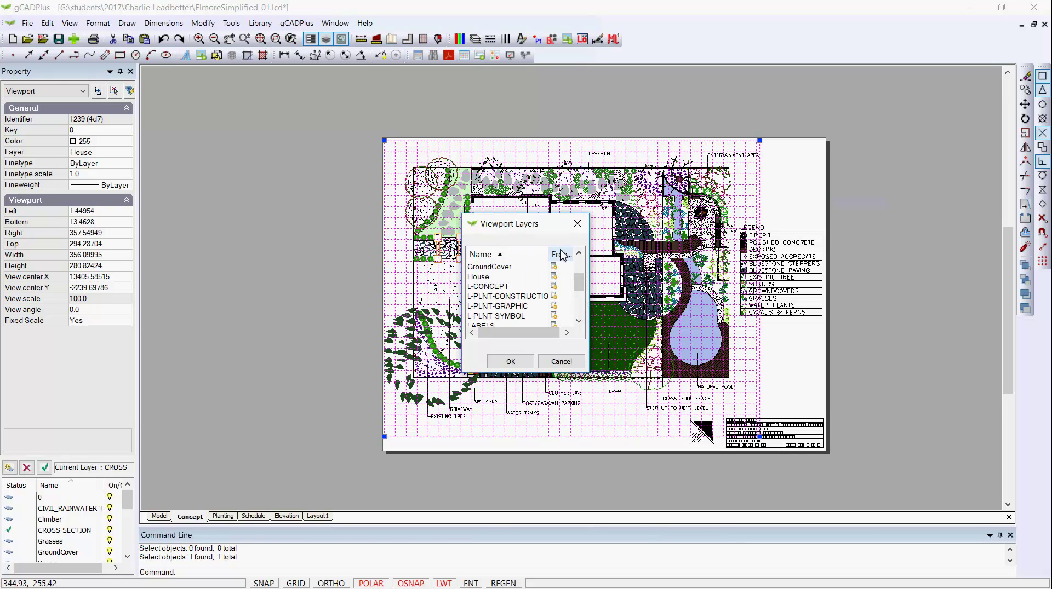
click(578, 224)
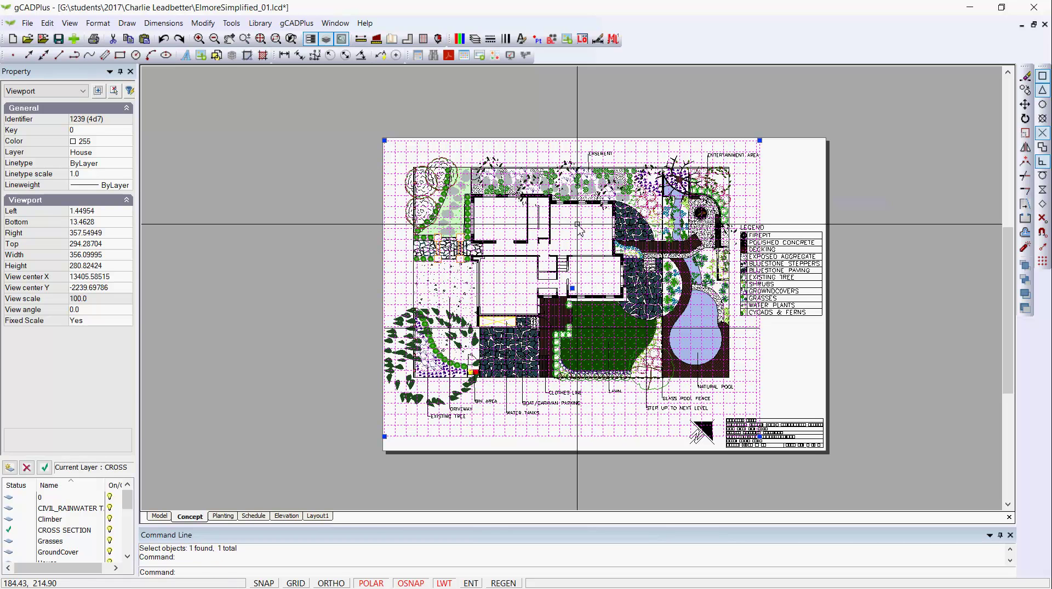
key(Escape)
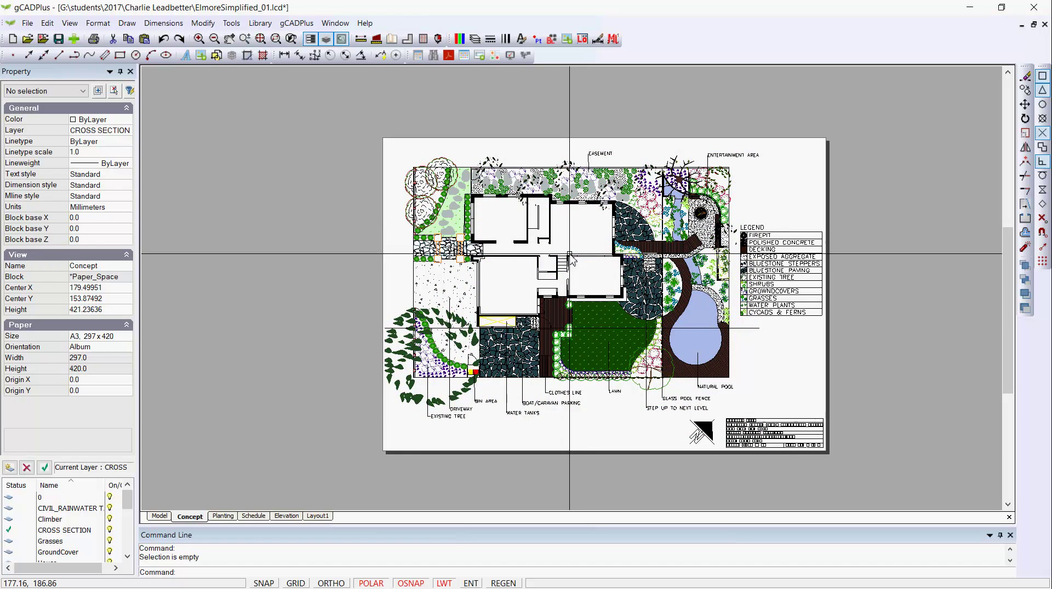
Examine the plan carrying both concept and planting labels in model space alongside the separate planting plan.
key(ctrl+Page_Up)
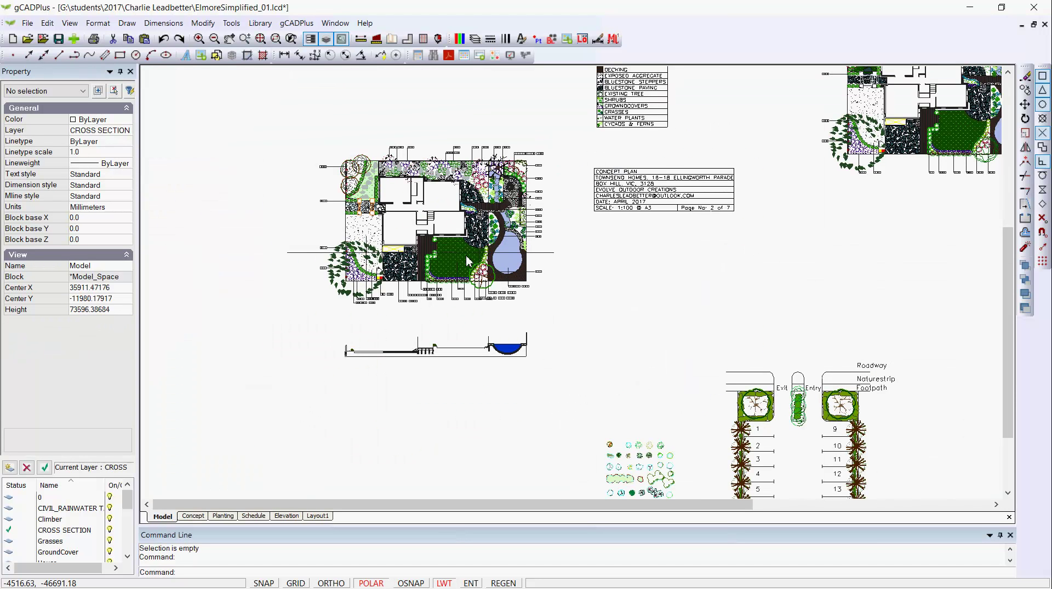
scroll(434, 244, up, 2)
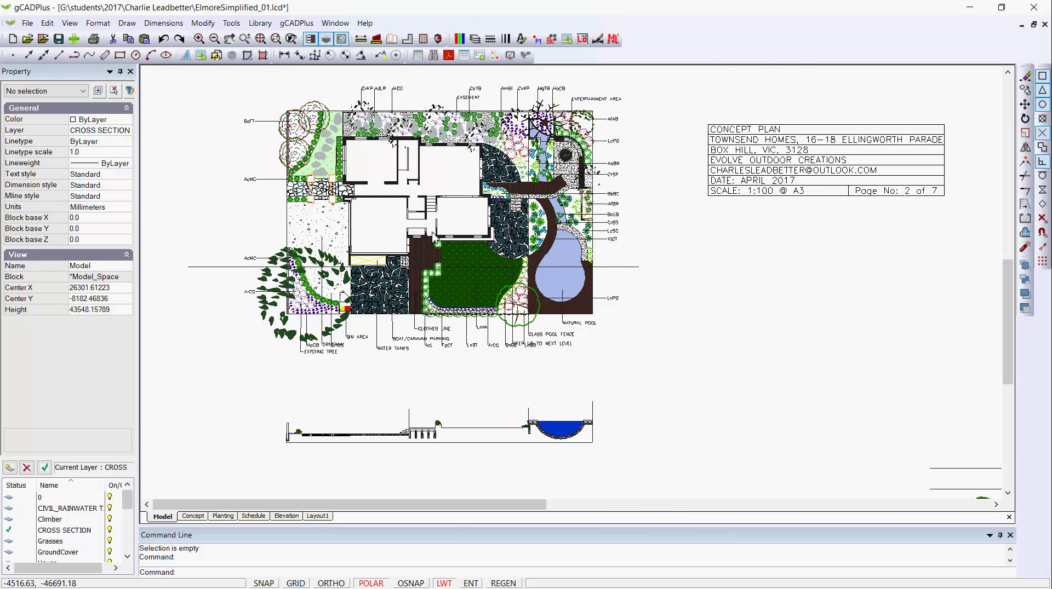
scroll(685, 281, down, 1)
middle_drag(764, 282, 527, 358)
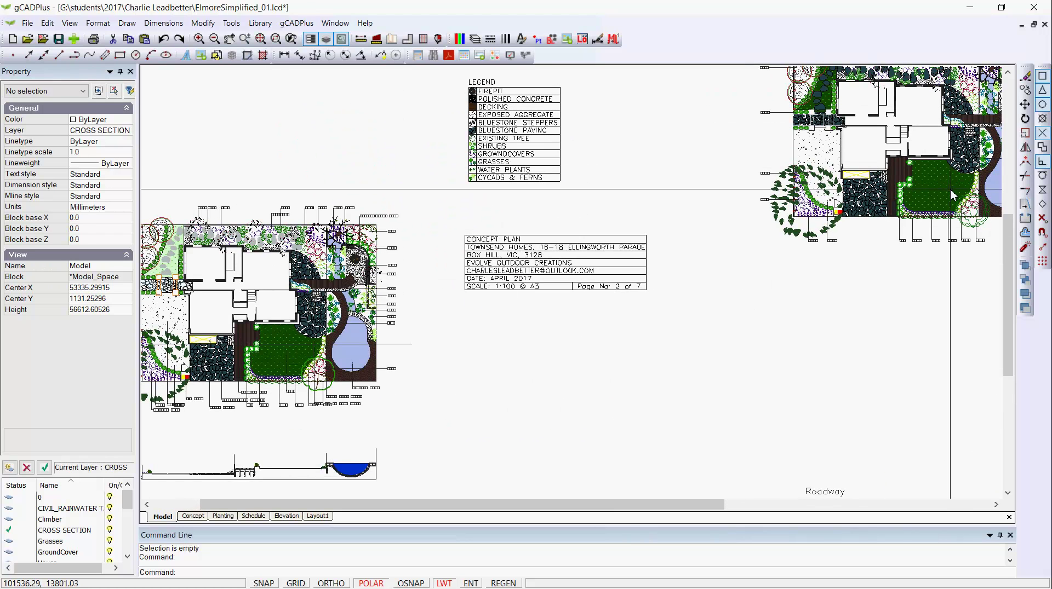
scroll(827, 263, up, 2)
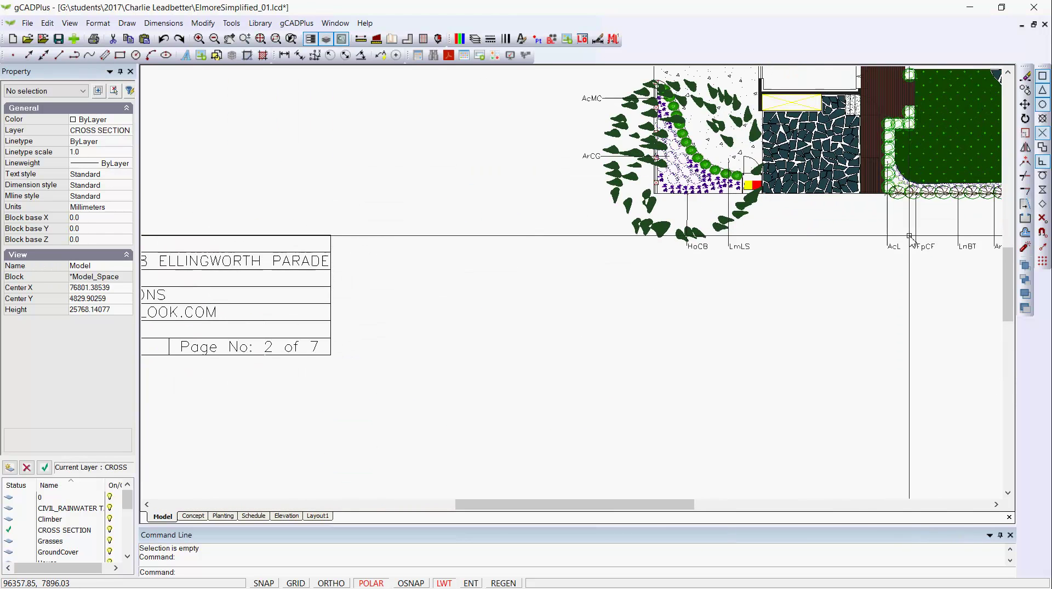
scroll(852, 276, down, 3)
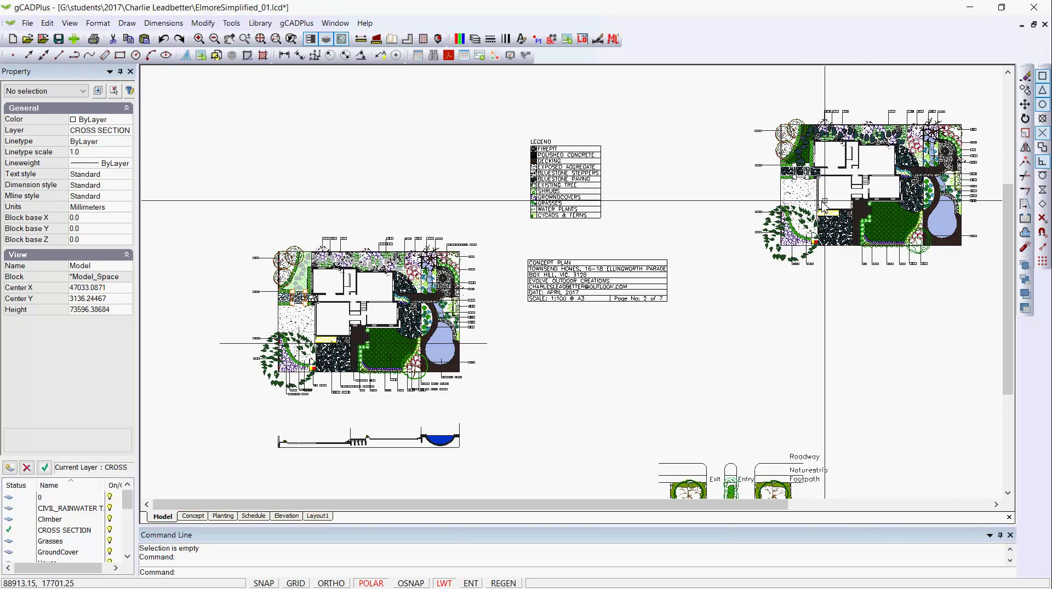
scroll(322, 360, up, 2)
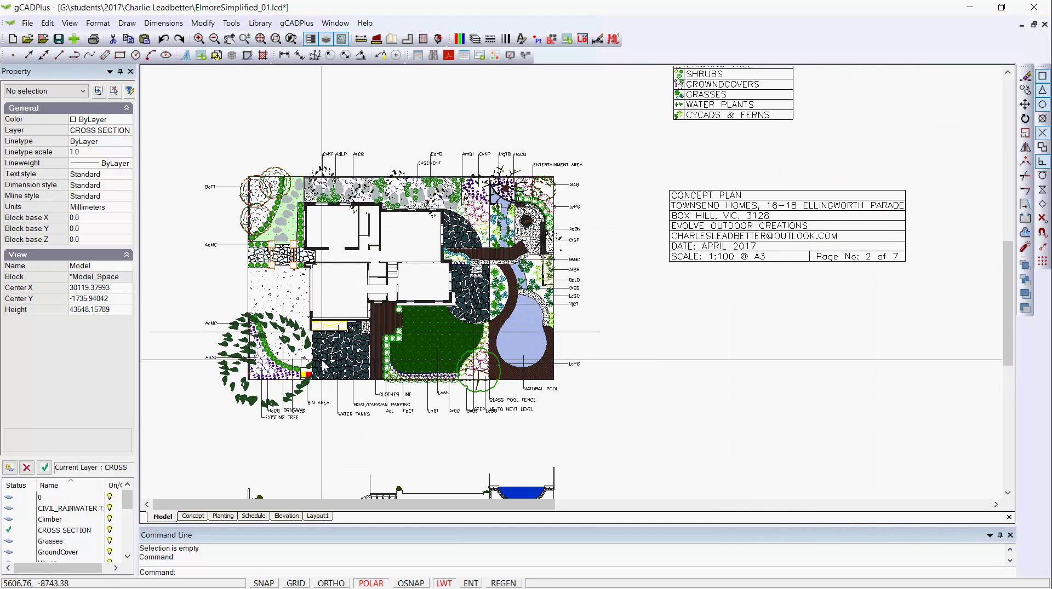
scroll(323, 364, up, 1)
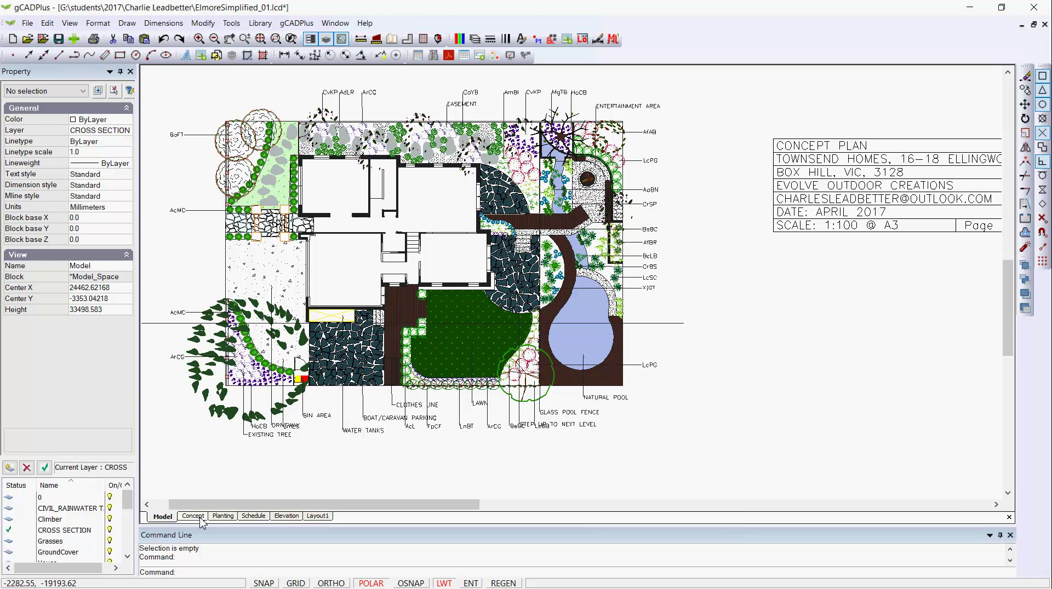
Freeze the LABELS layer in the Concept layout's plan viewport, leaving the viewport unselected.
click(192, 517)
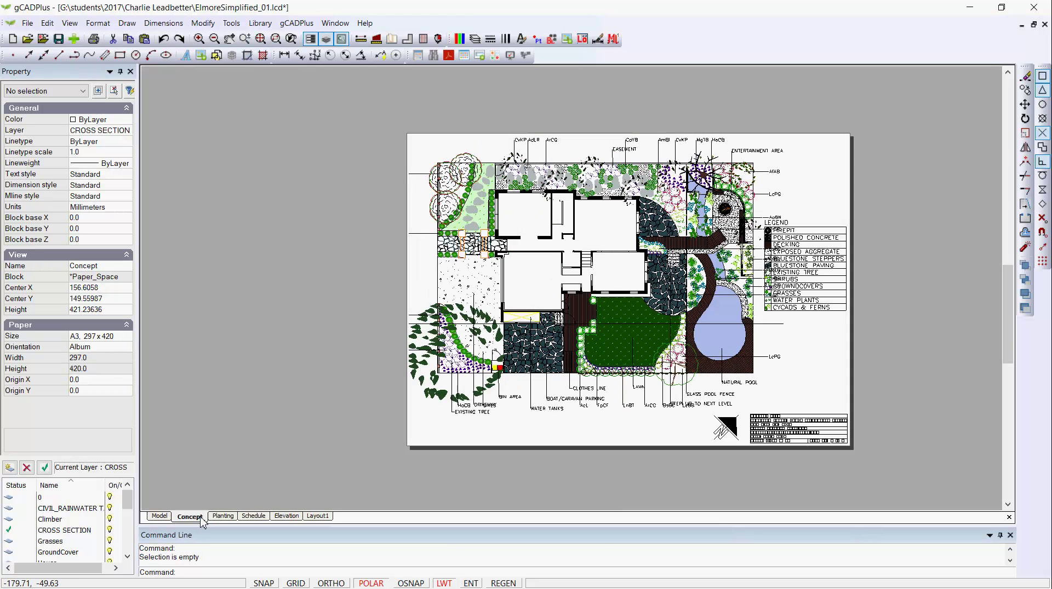
click(448, 162)
click(407, 116)
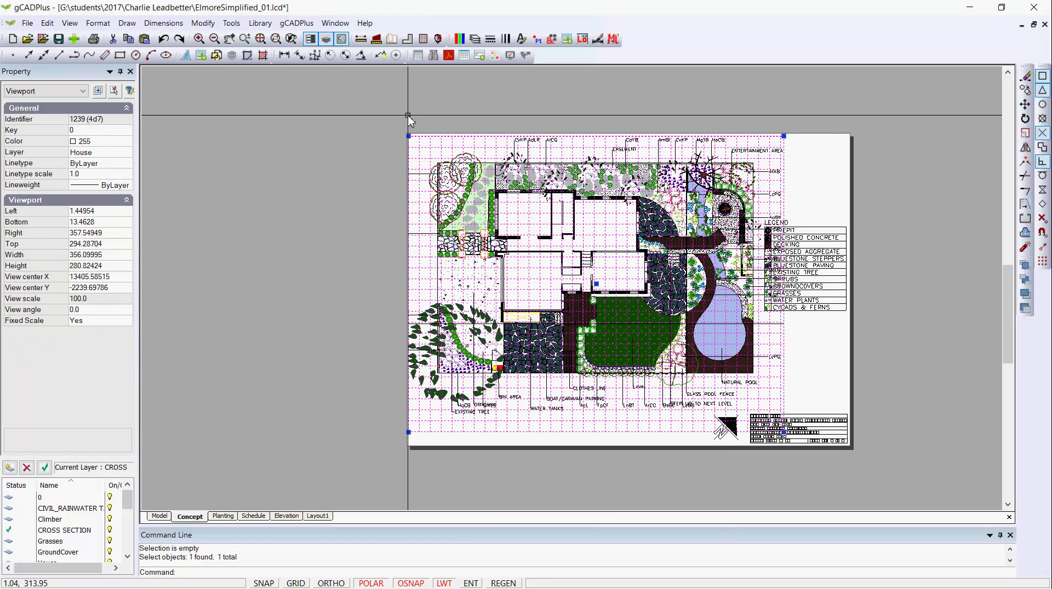
right_click(411, 158)
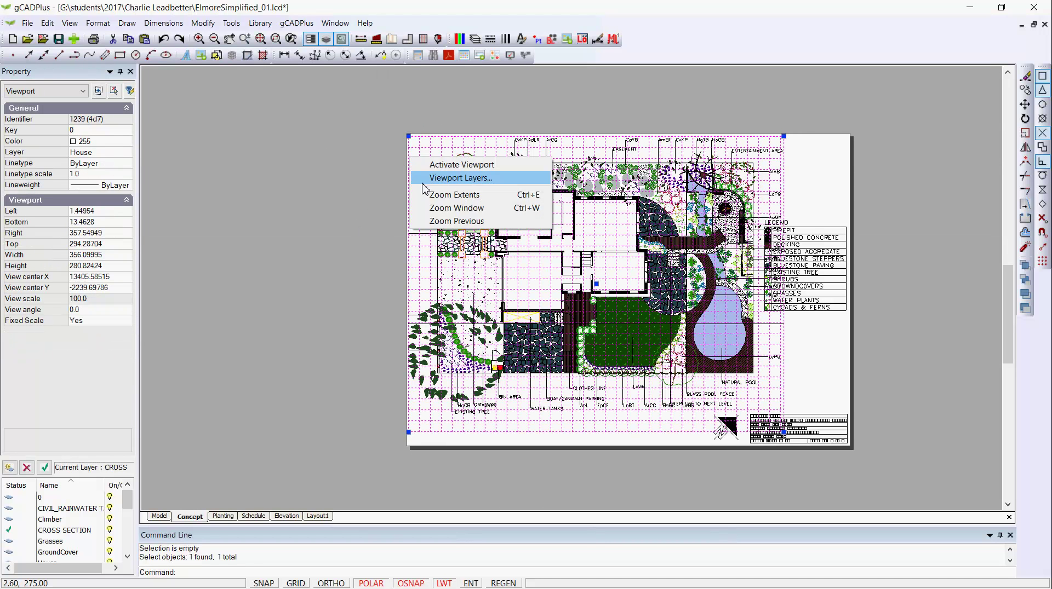
click(455, 181)
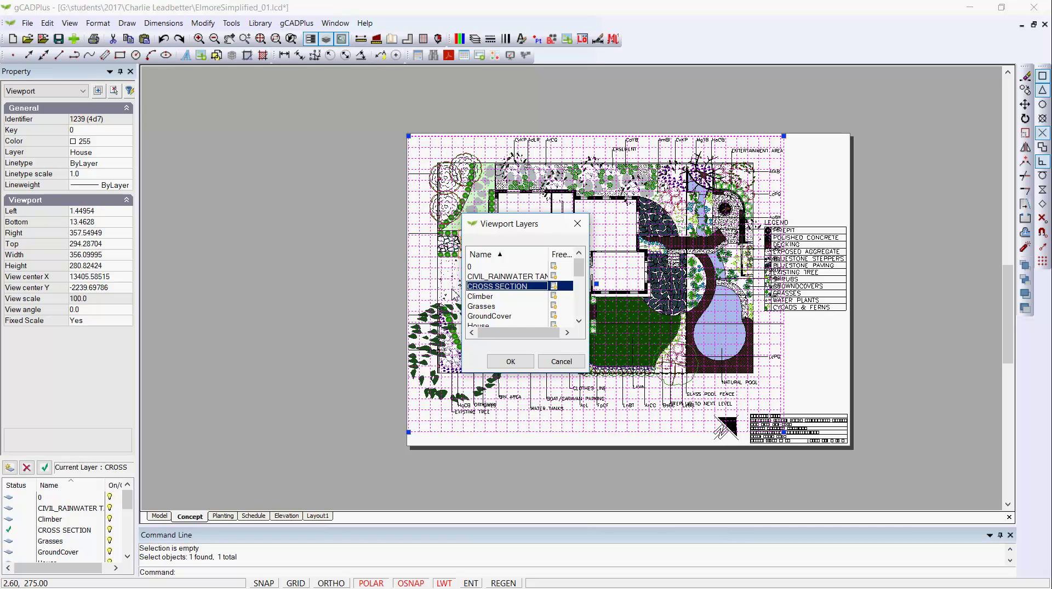
click(579, 321)
click(579, 321)
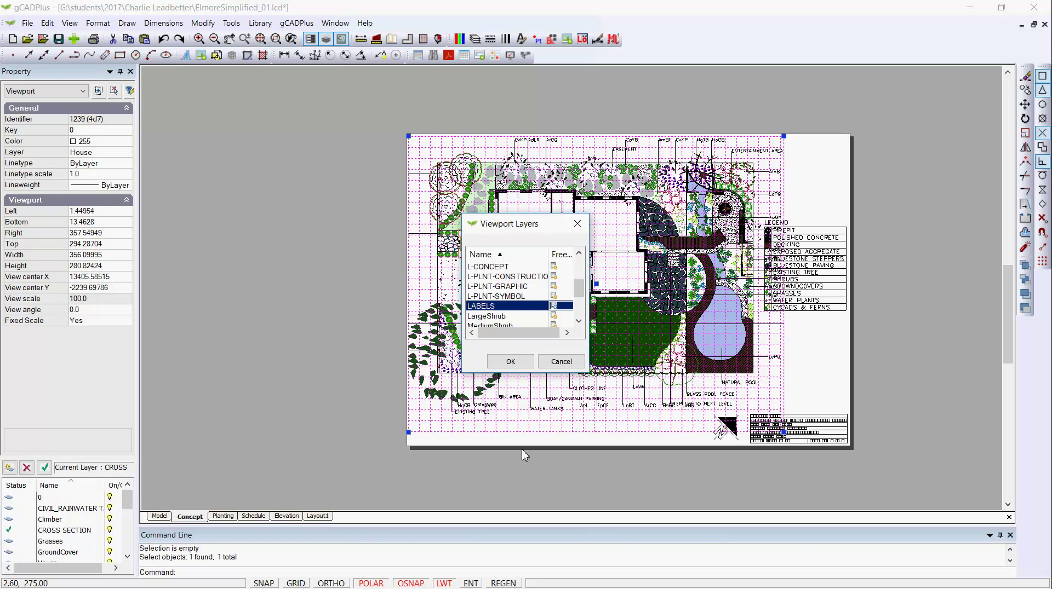
click(515, 366)
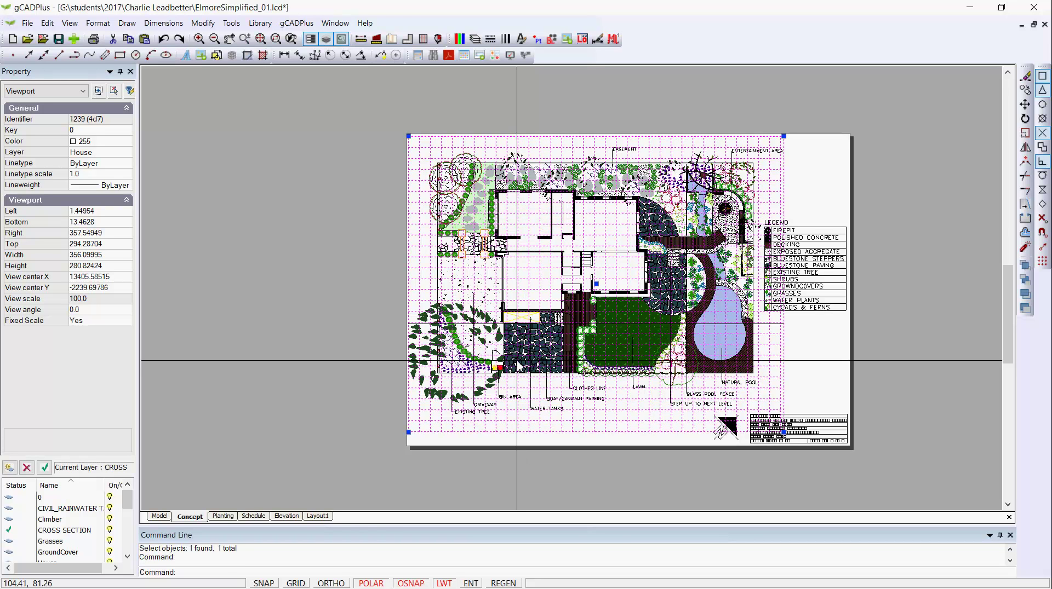
scroll(513, 404, up, 1)
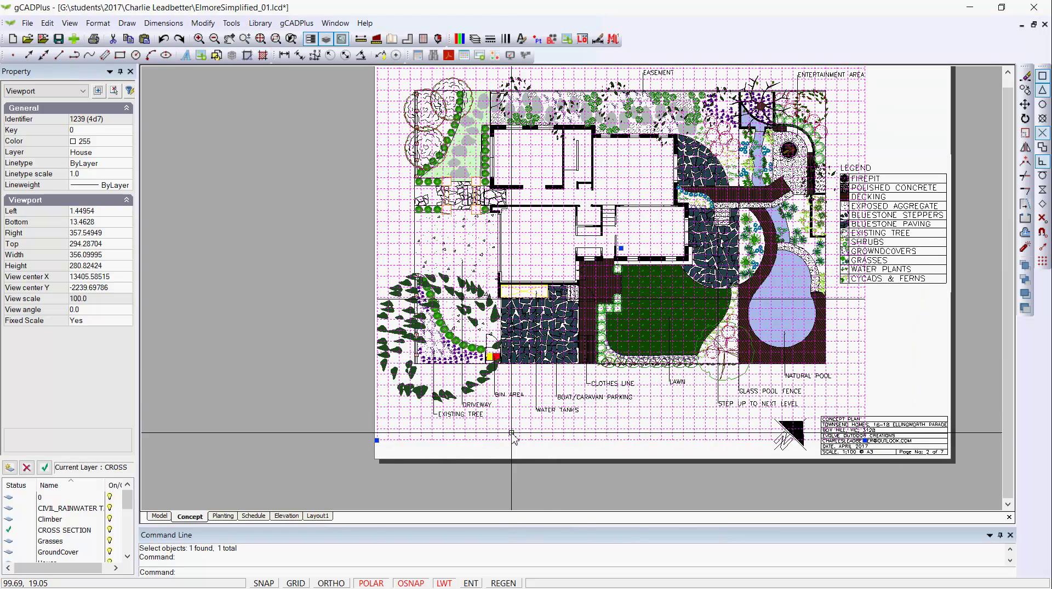
right_click(500, 452)
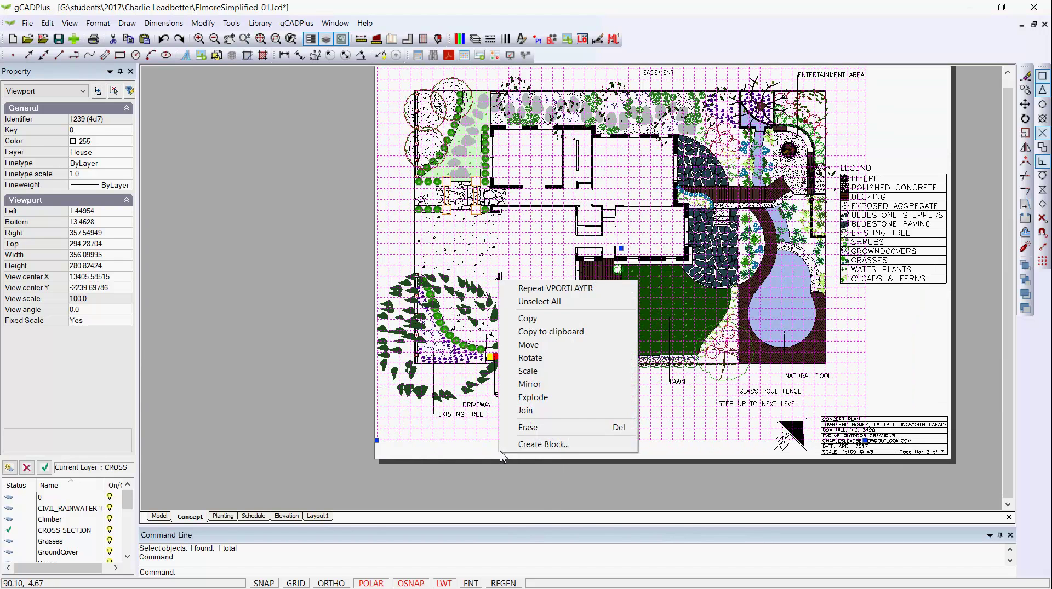
click(540, 301)
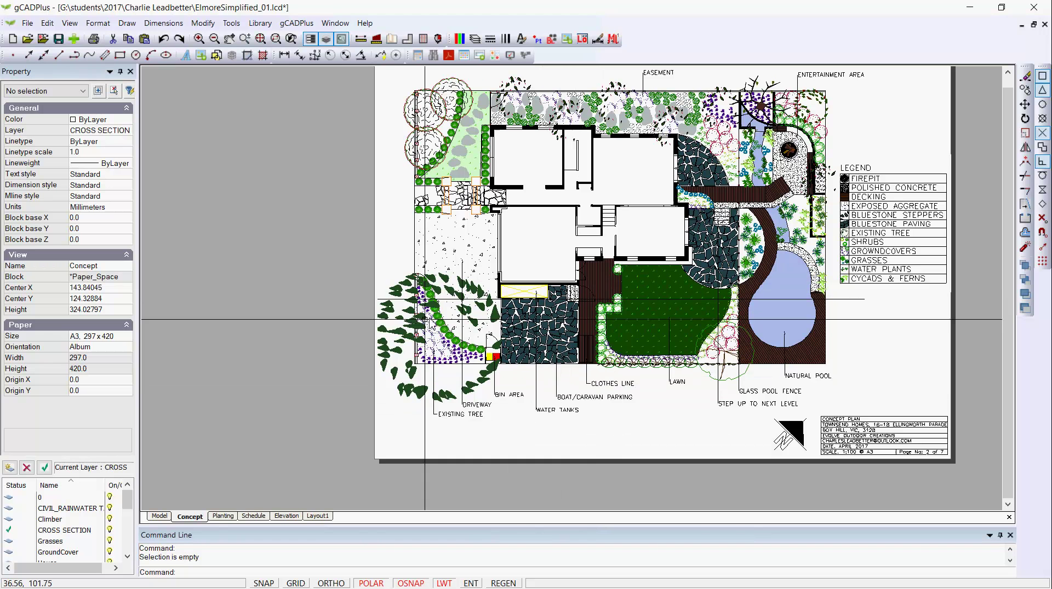
Display the Planting layout and inspect the concept and planting labels along the plan's lower edge.
click(223, 517)
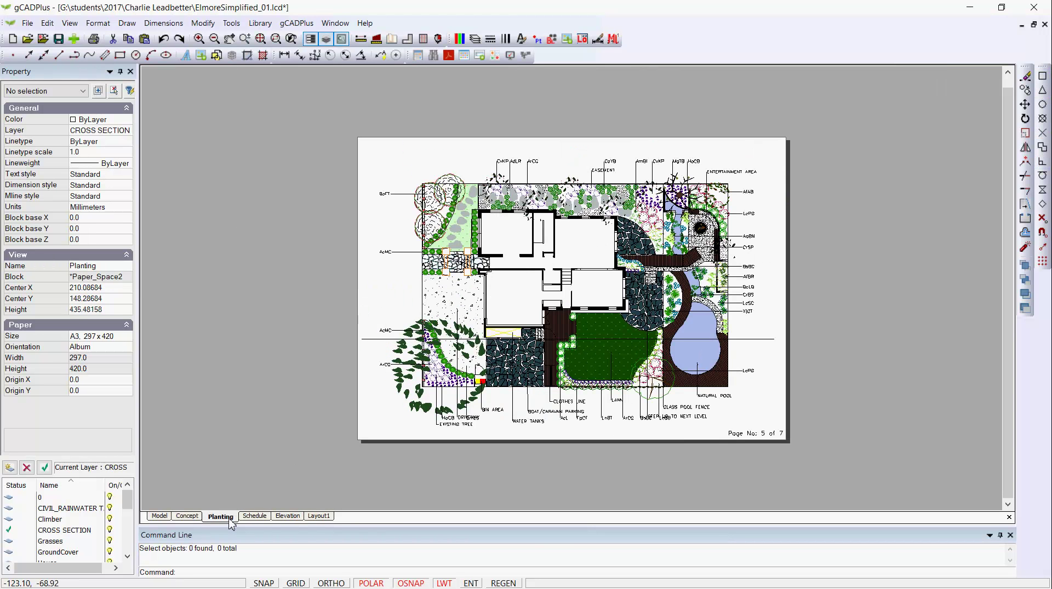
scroll(465, 410, up, 3)
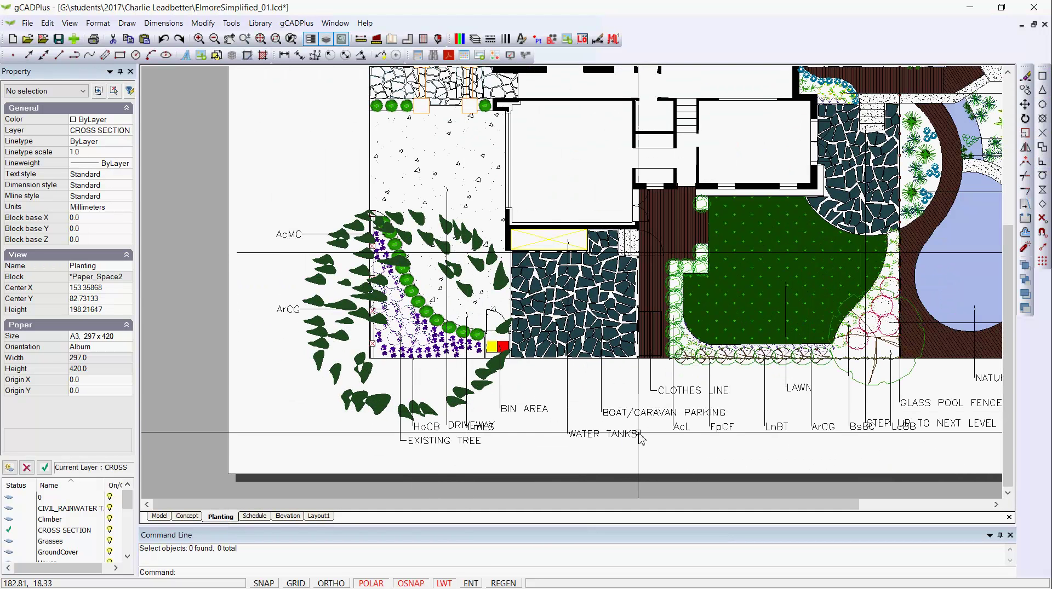
scroll(556, 411, down, 1)
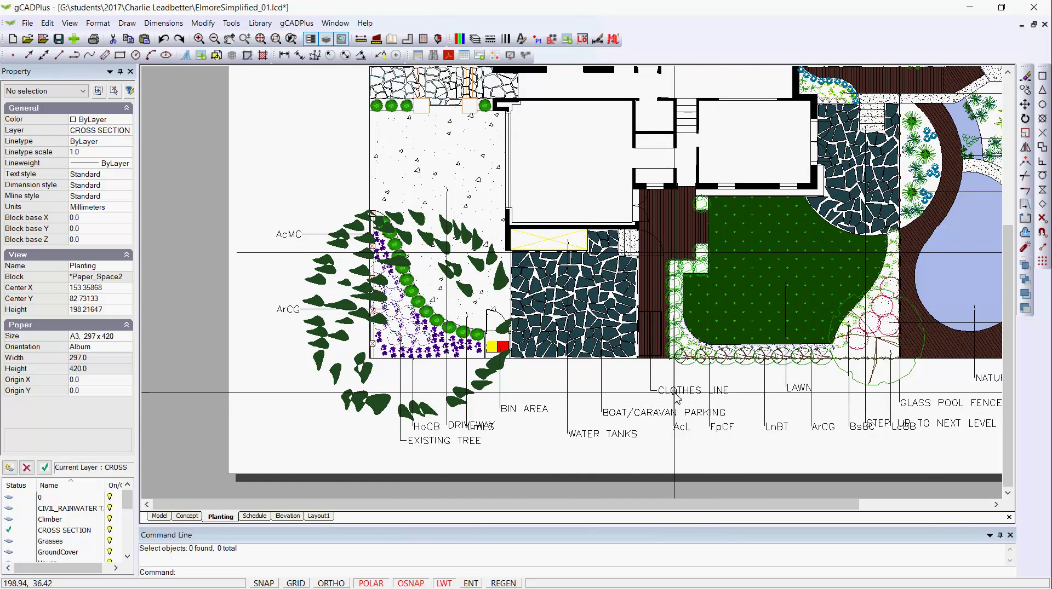
scroll(639, 368, down, 1)
scroll(638, 369, down, 1)
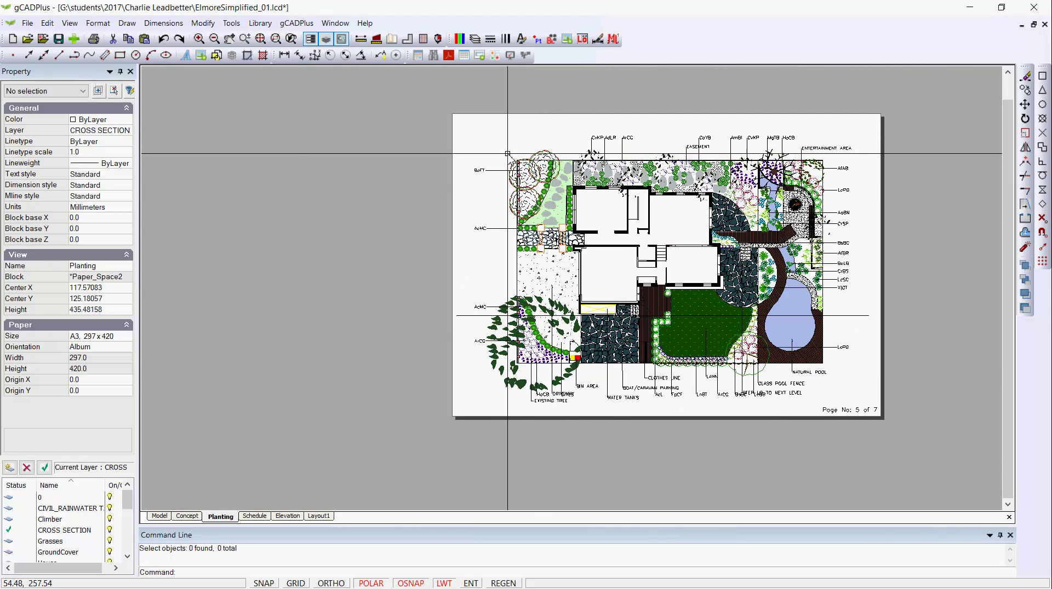
drag(475, 121, 451, 106)
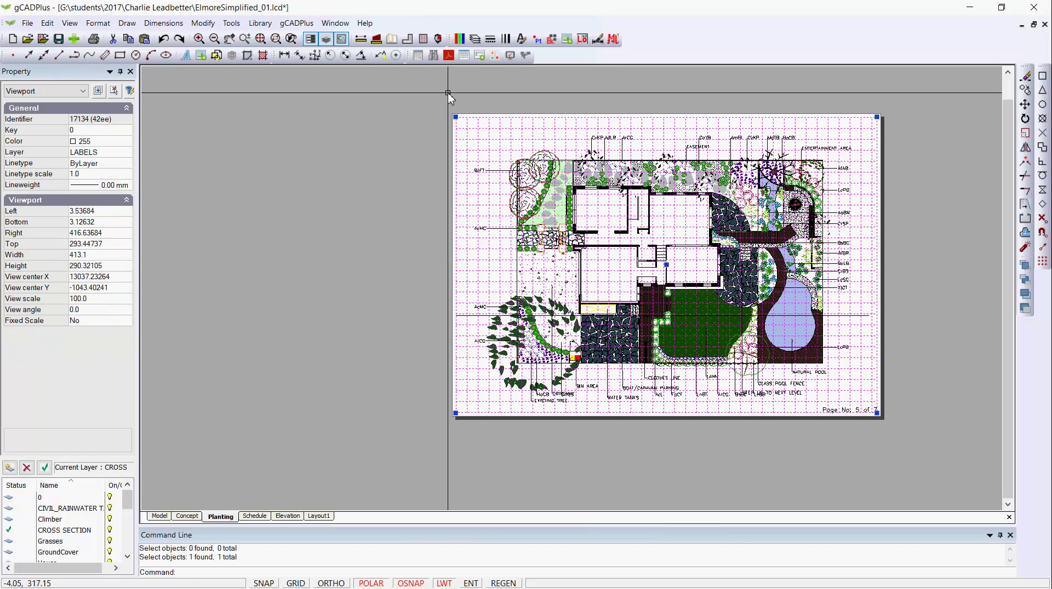
right_click(458, 149)
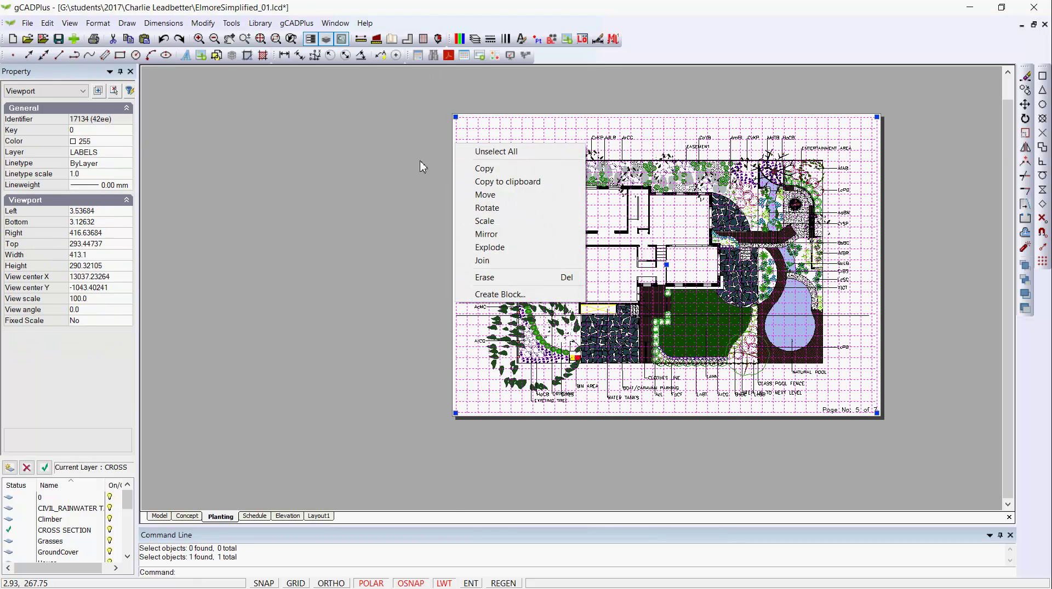
key(Escape)
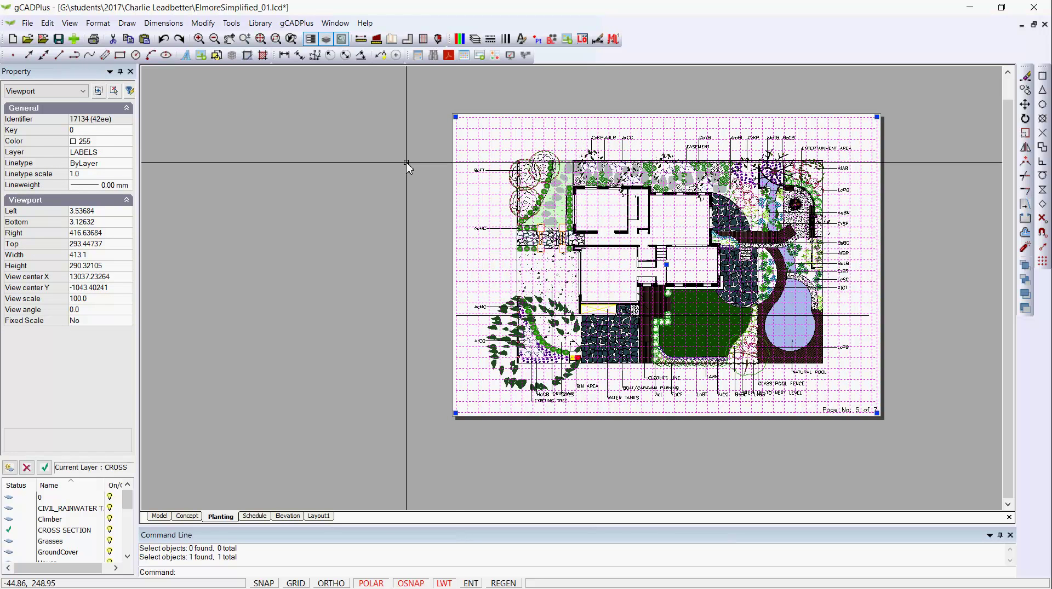
key(Escape)
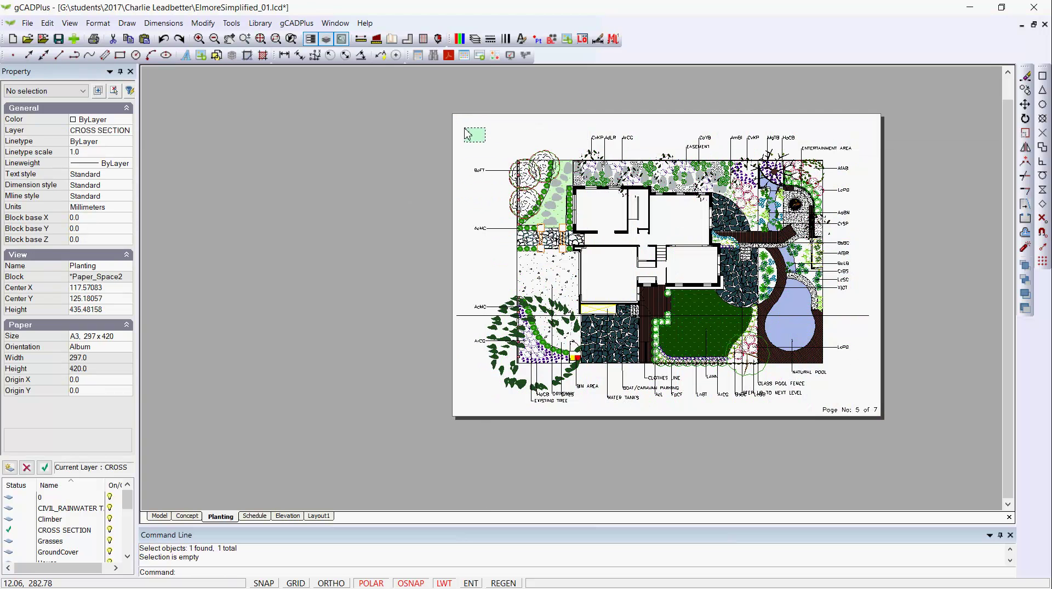
click(466, 134)
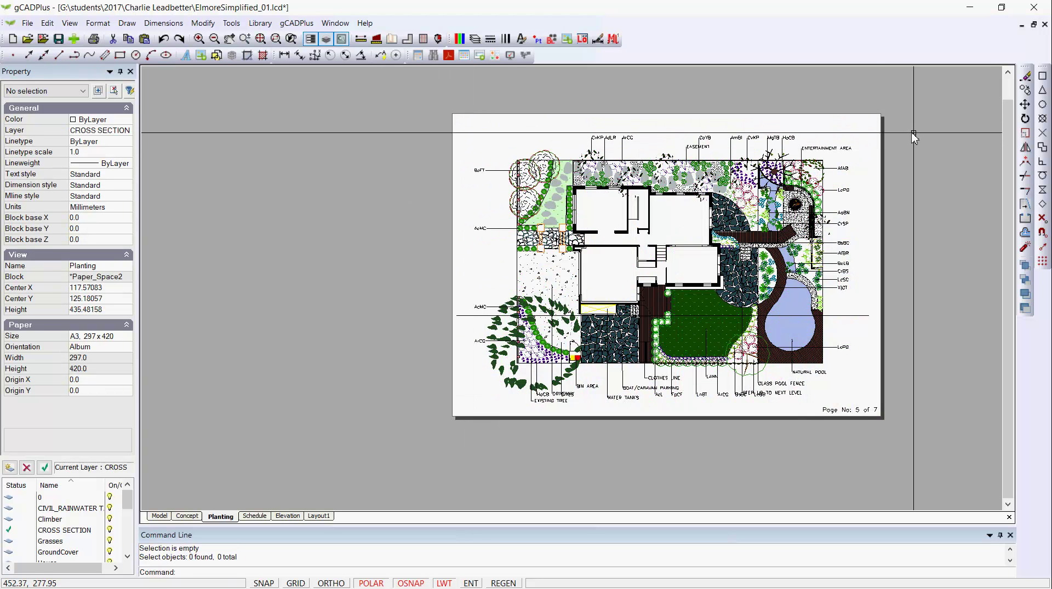
Freeze the L-CONCEPT layer in the Planting layout's plan viewport and clear the selection.
click(839, 125)
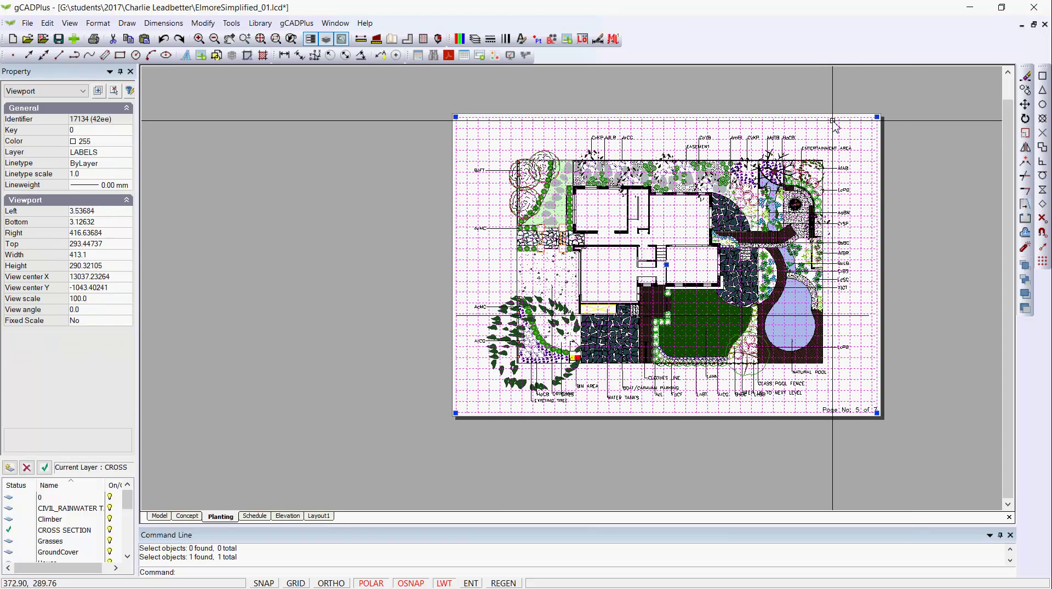
right_click(833, 120)
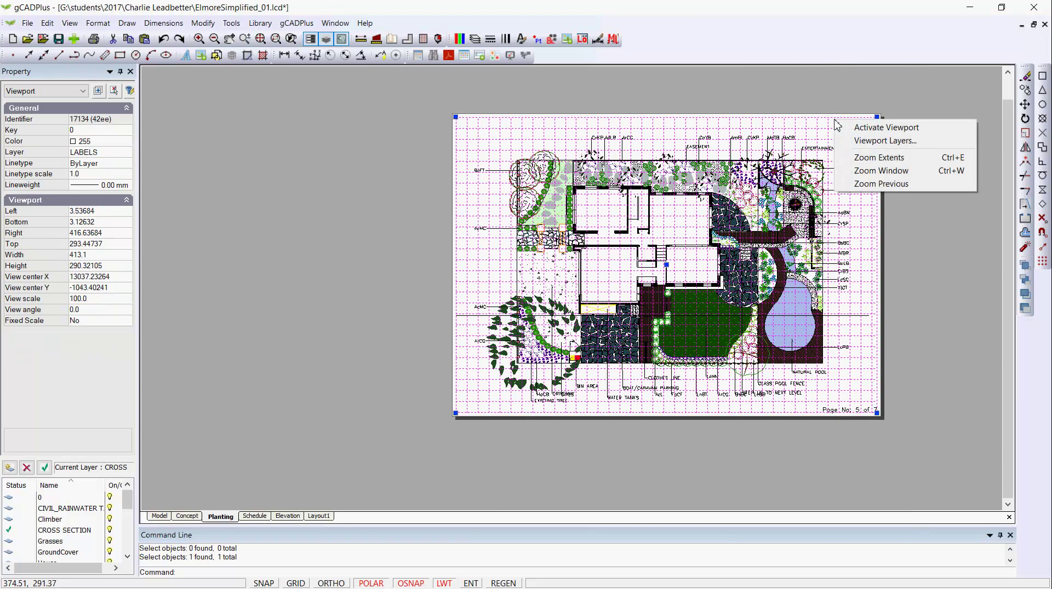
click(885, 141)
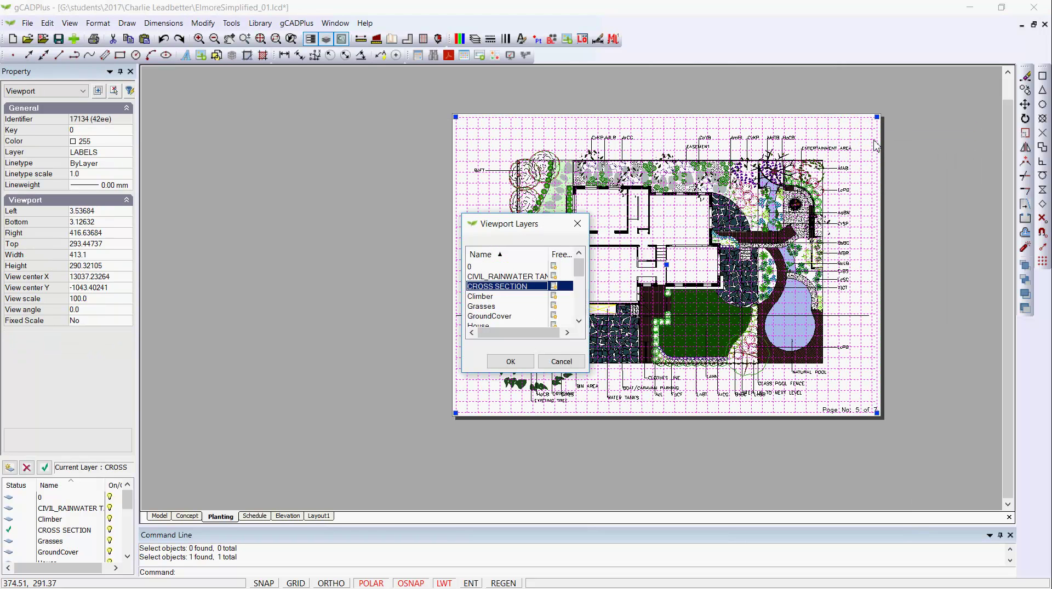
click(578, 322)
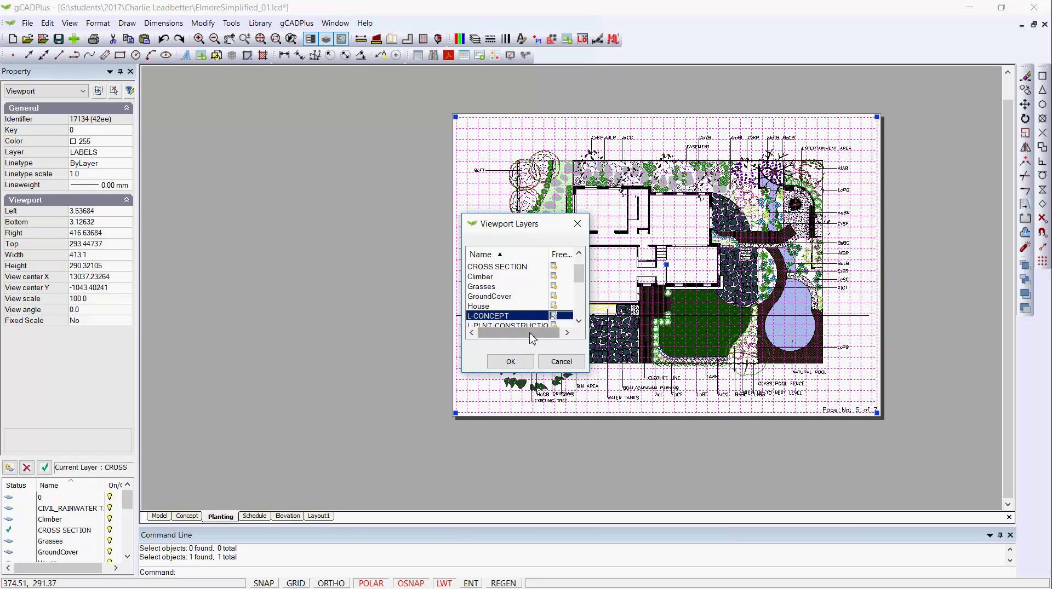
click(509, 363)
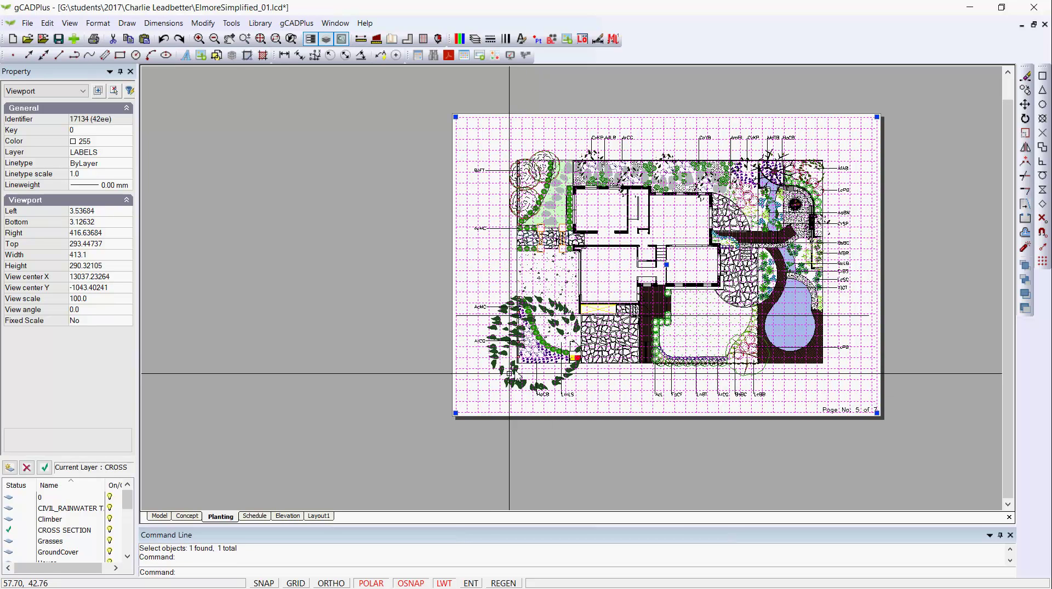
right_click(529, 388)
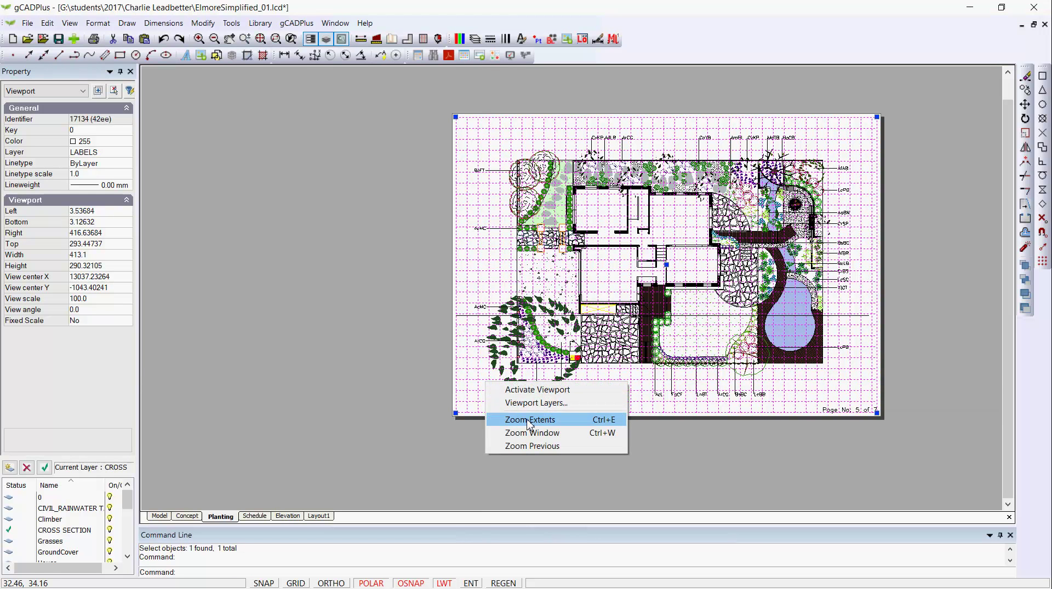
key(Escape)
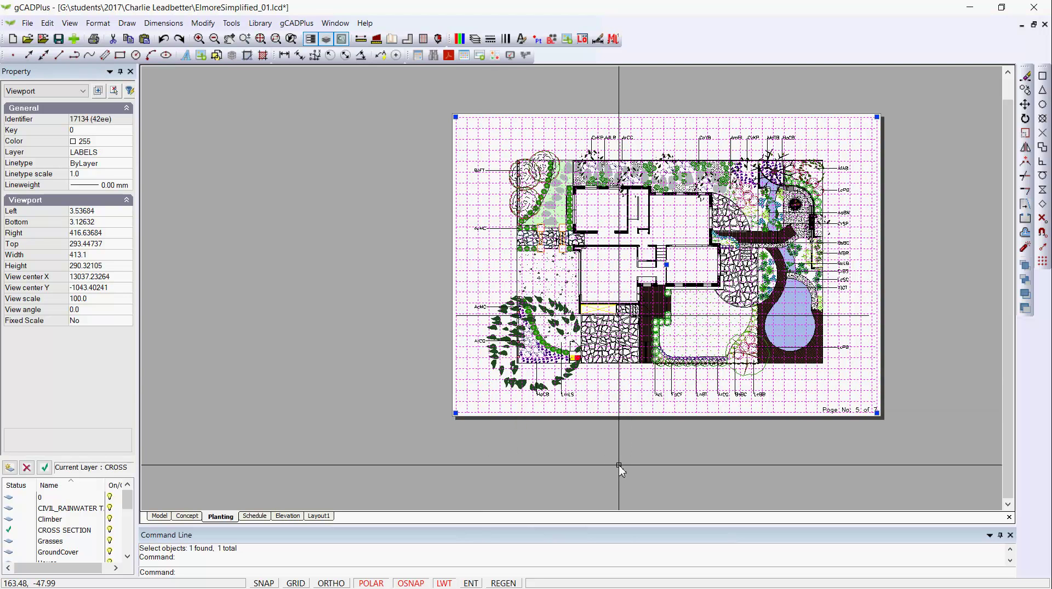
key(Escape)
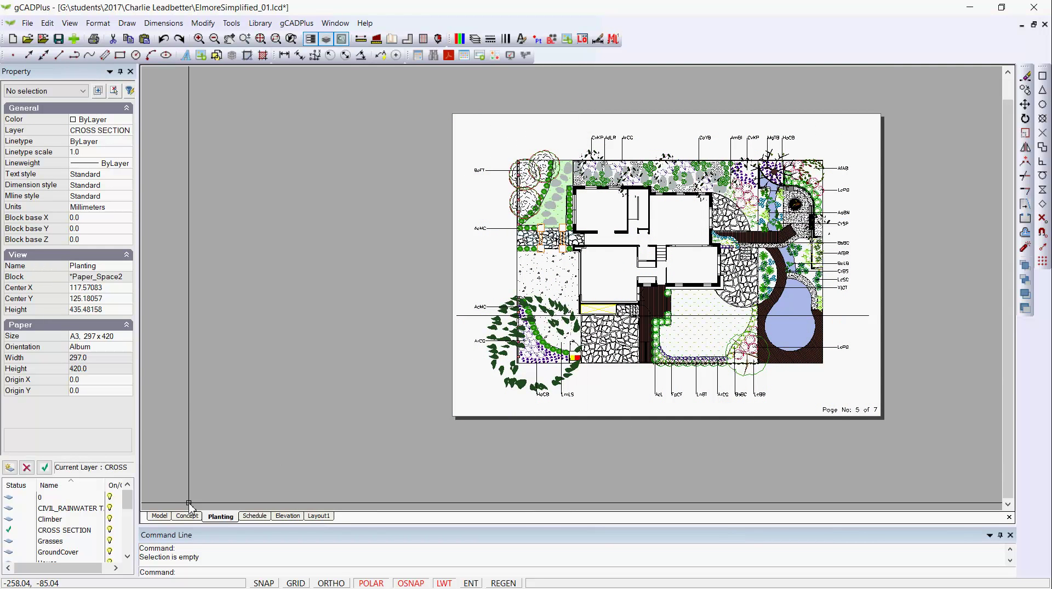
Erase the entire separate planting plan between the concept legend and the plant schedule in model space.
click(164, 517)
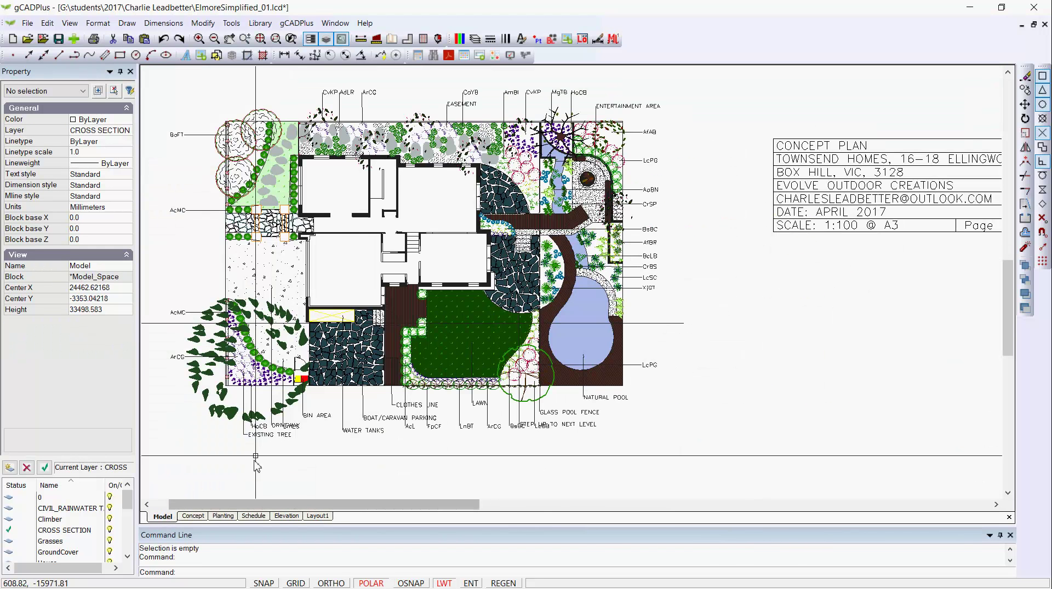
scroll(521, 223, down, 5)
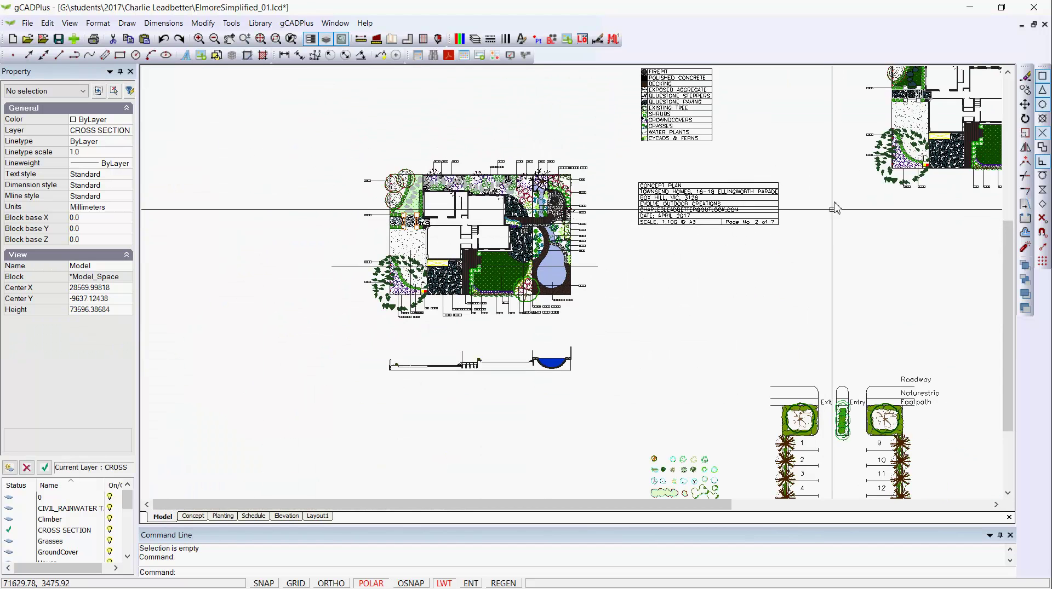
scroll(501, 347, up, 3)
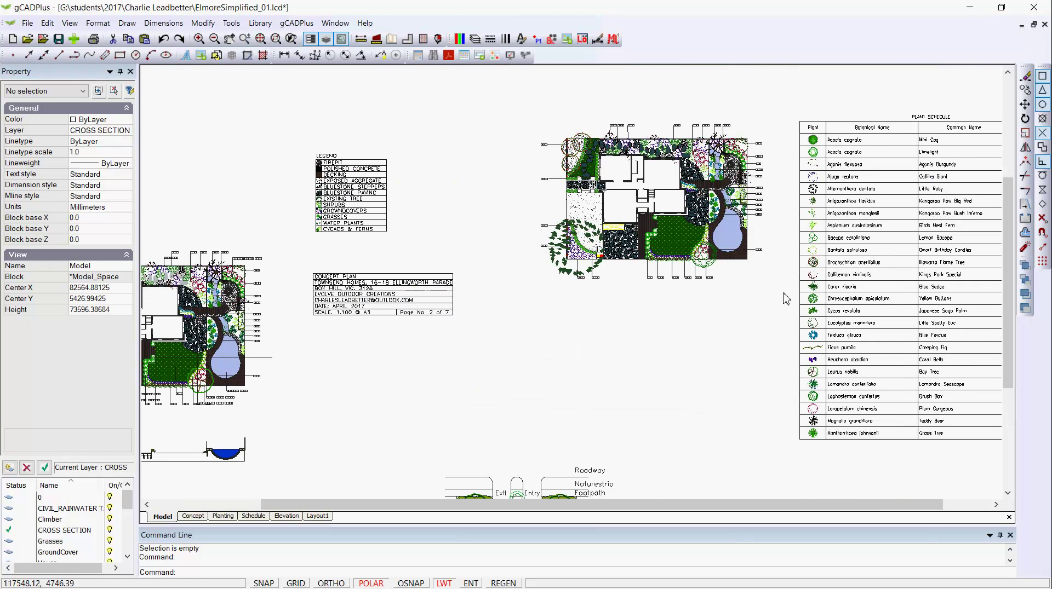
drag(784, 294, 531, 102)
right_click(516, 149)
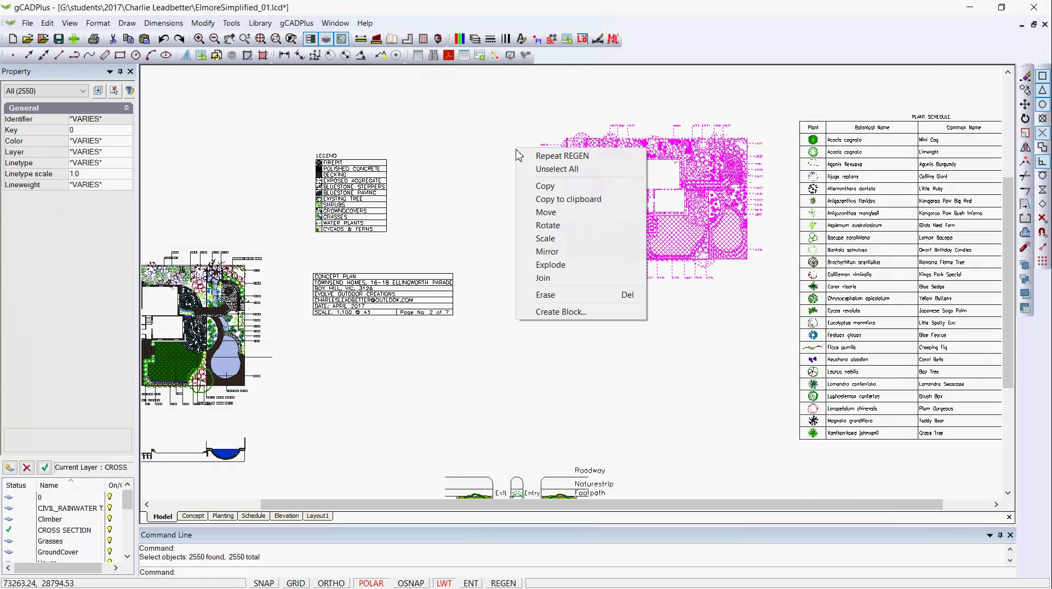
click(547, 295)
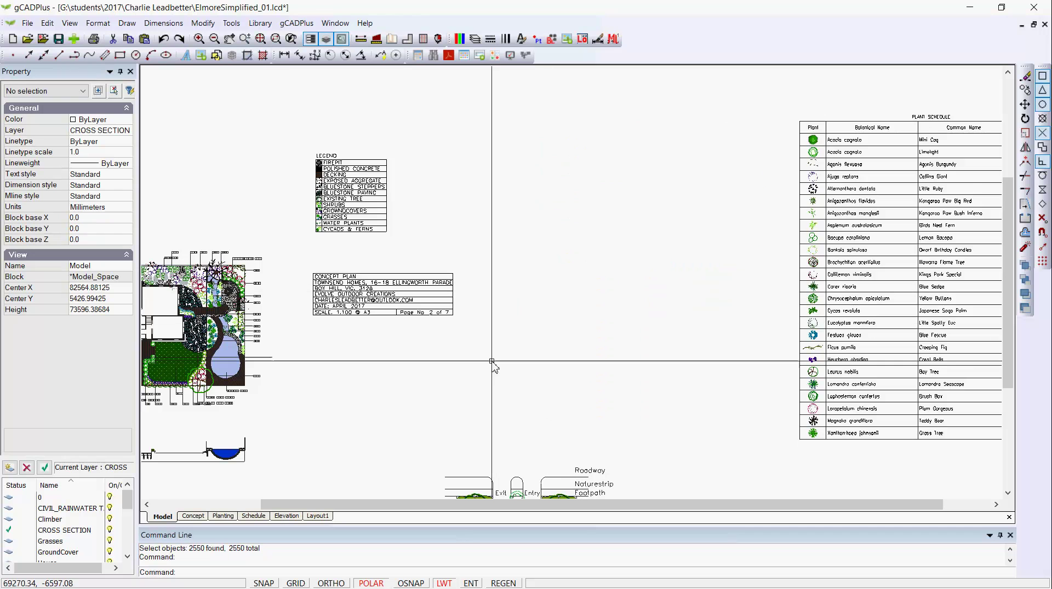
Display the Concept and Planting layouts in turn and compare their labels and paving fills on the shared plan.
scroll(617, 258, down, 2)
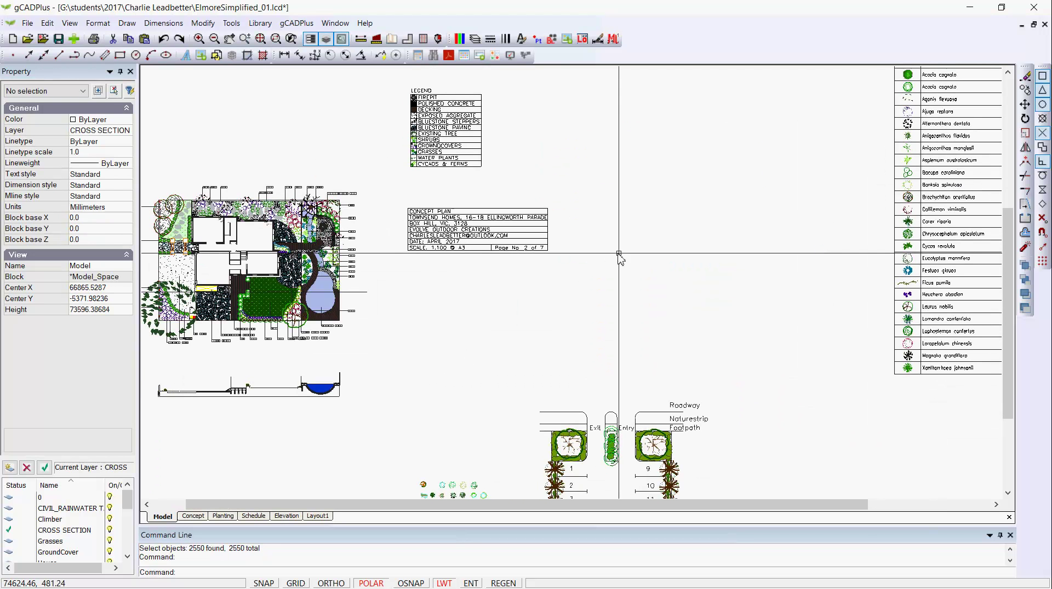
scroll(251, 378, up, 2)
click(201, 518)
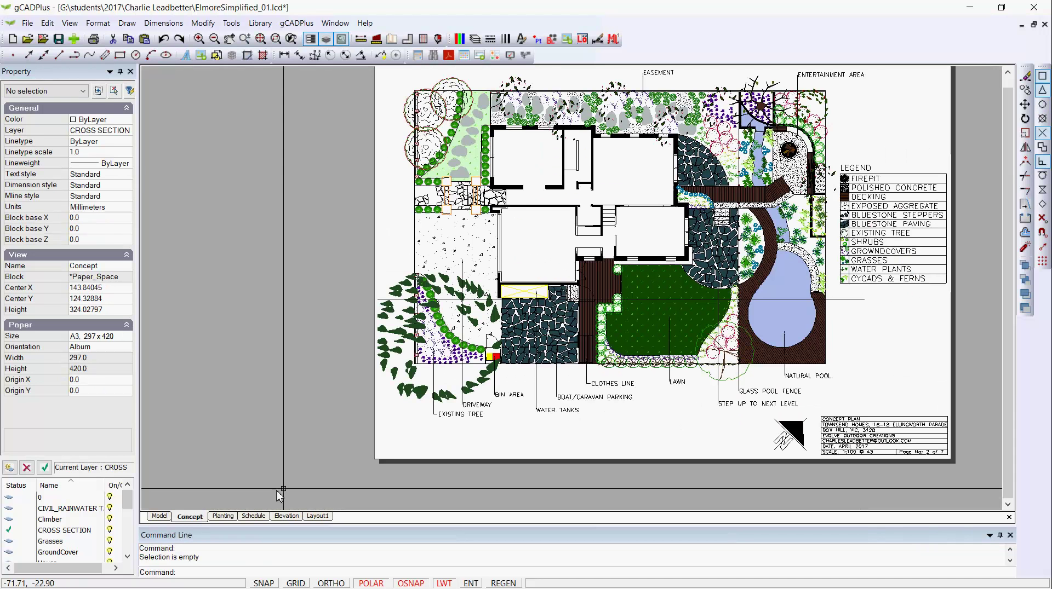
scroll(574, 384, up, 1)
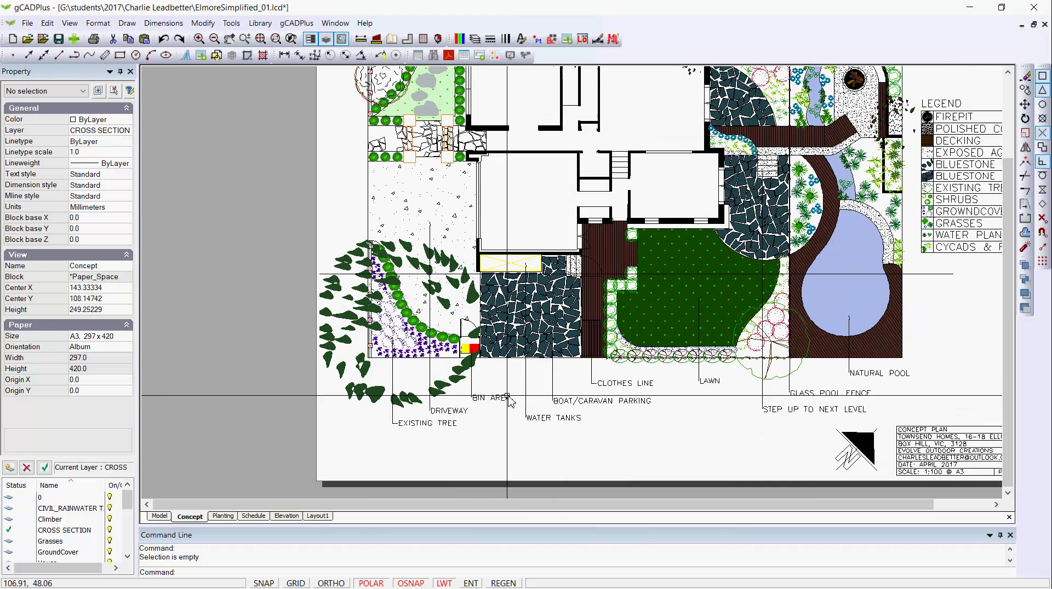
scroll(509, 403, down, 2)
click(222, 516)
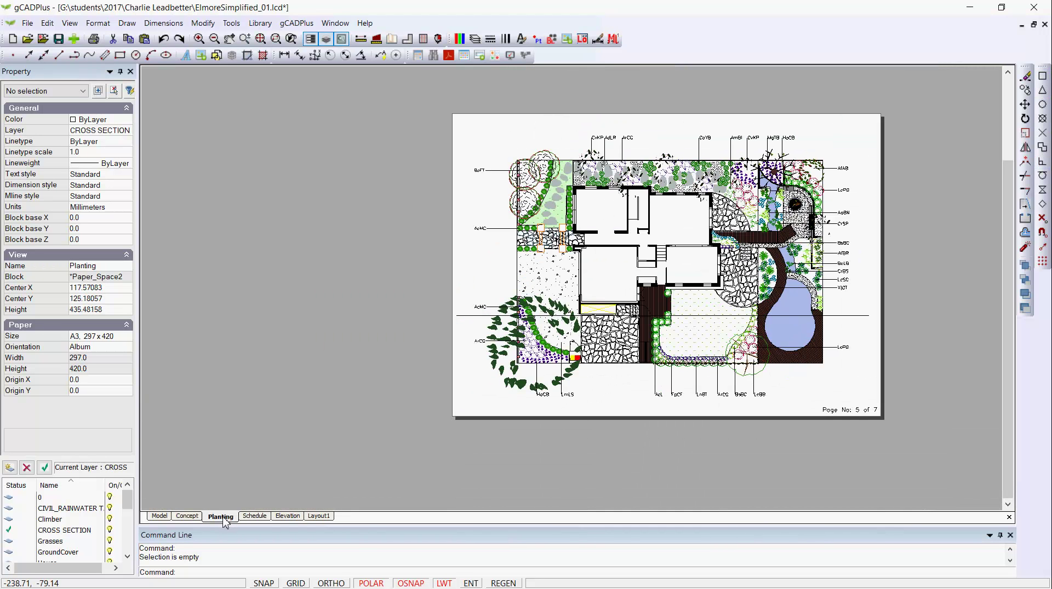
scroll(515, 334, up, 3)
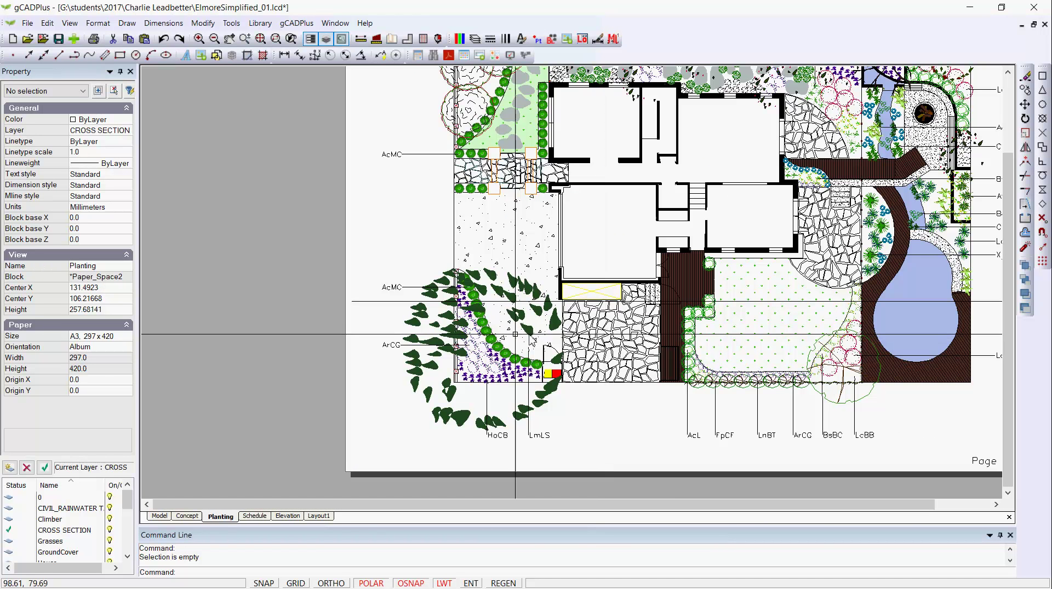
Return to model space and examine the combined concept and planting labels and the unfilled stone paving of the entry path.
click(159, 516)
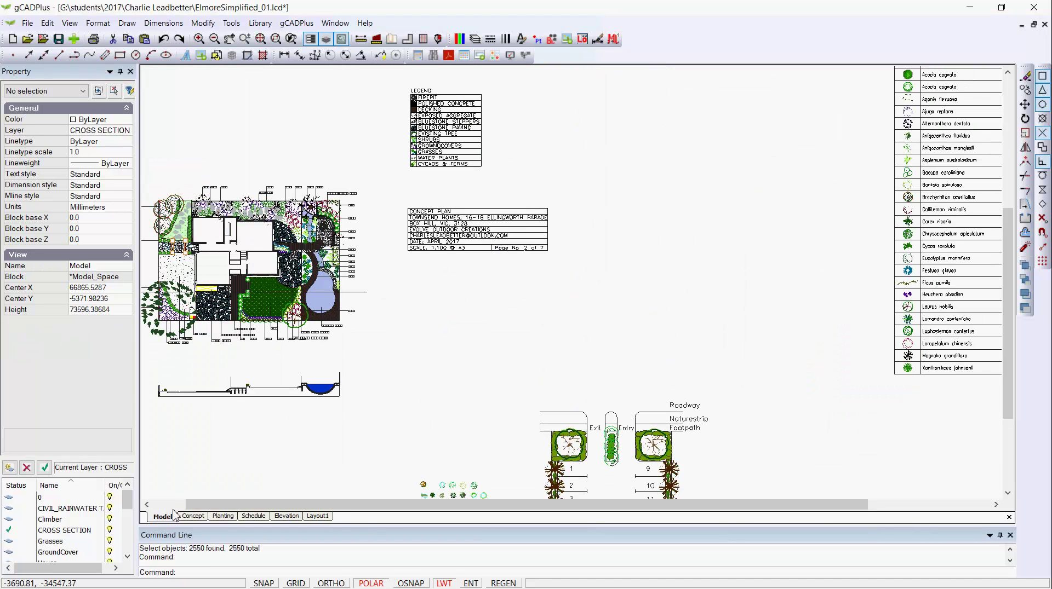
middle_drag(443, 305, 748, 326)
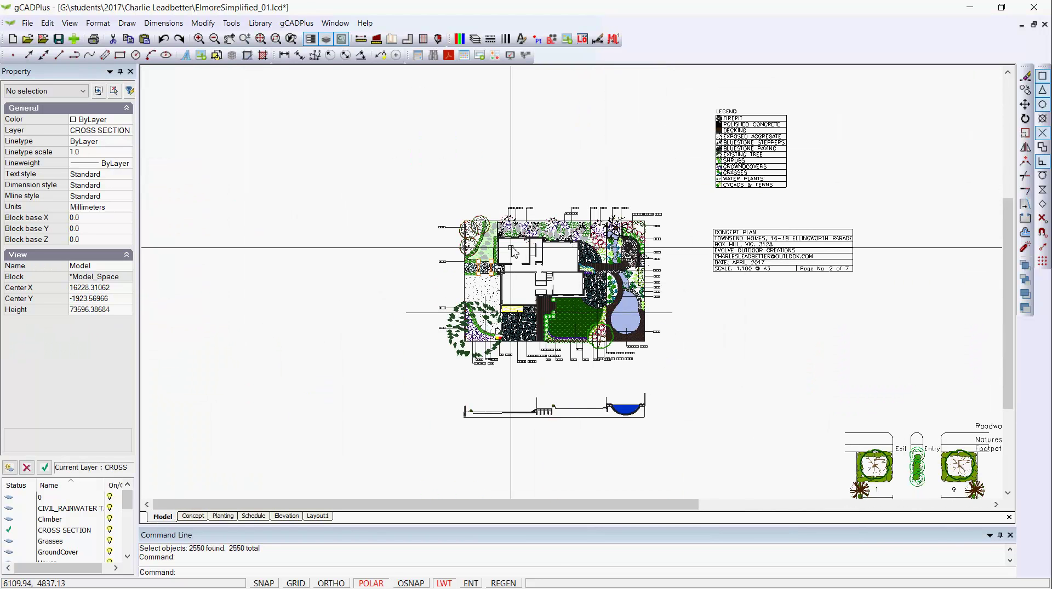
scroll(513, 252, up, 5)
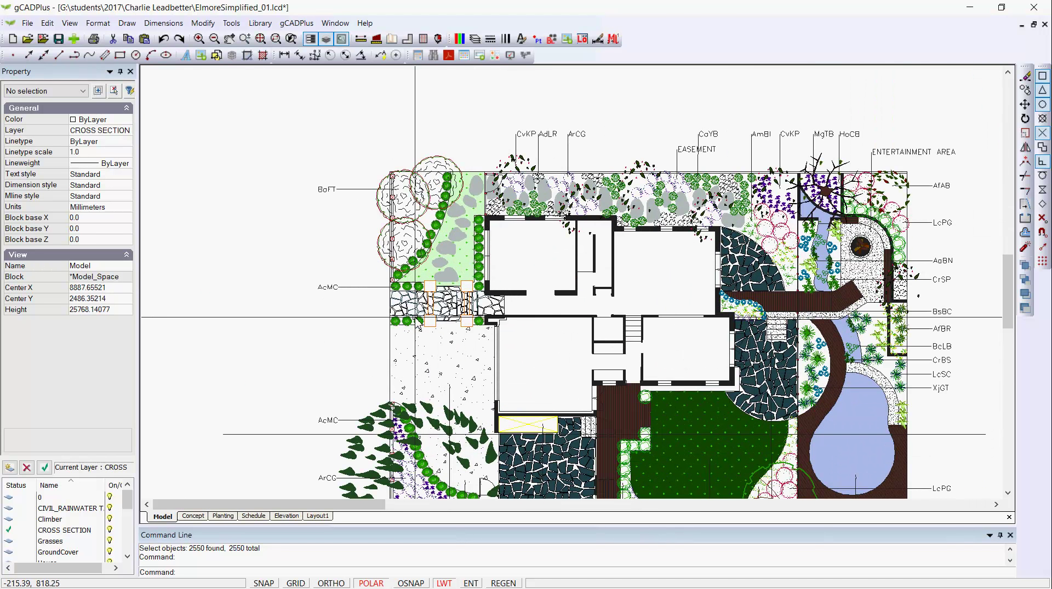
scroll(410, 317, up, 3)
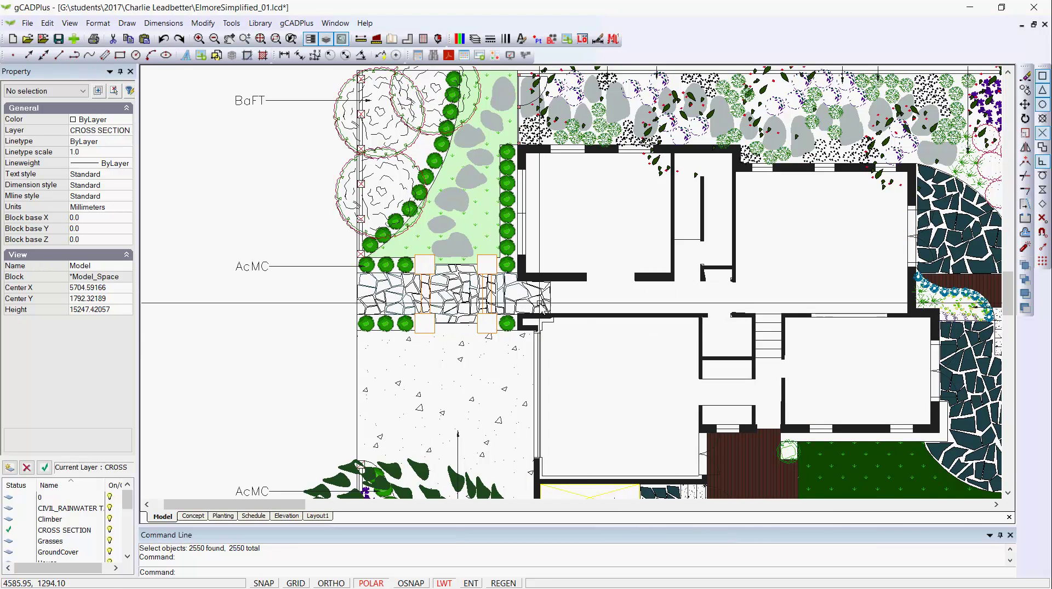
scroll(442, 288, up, 3)
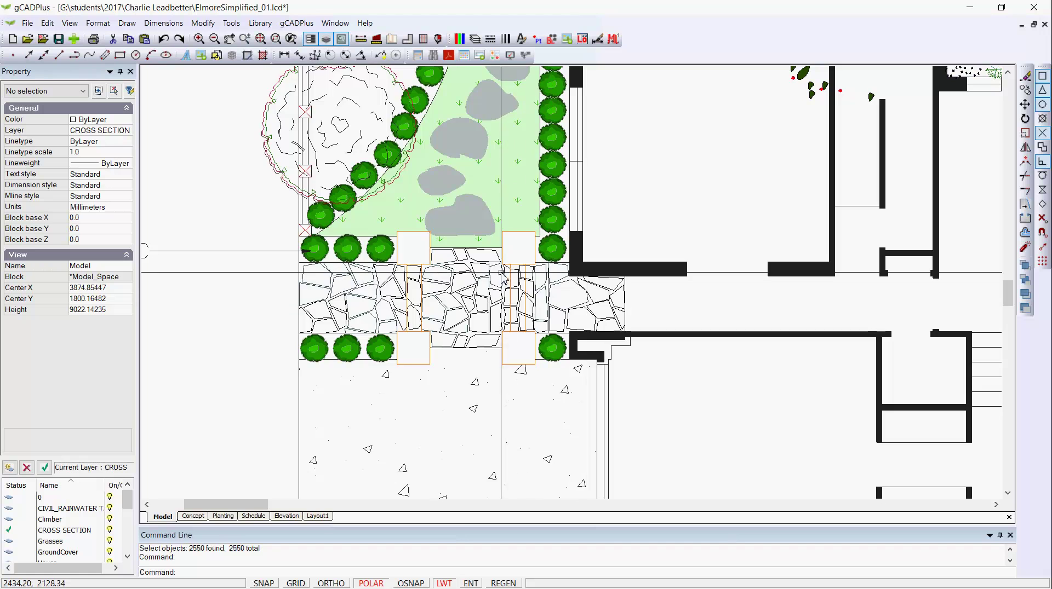
scroll(573, 287, down, 3)
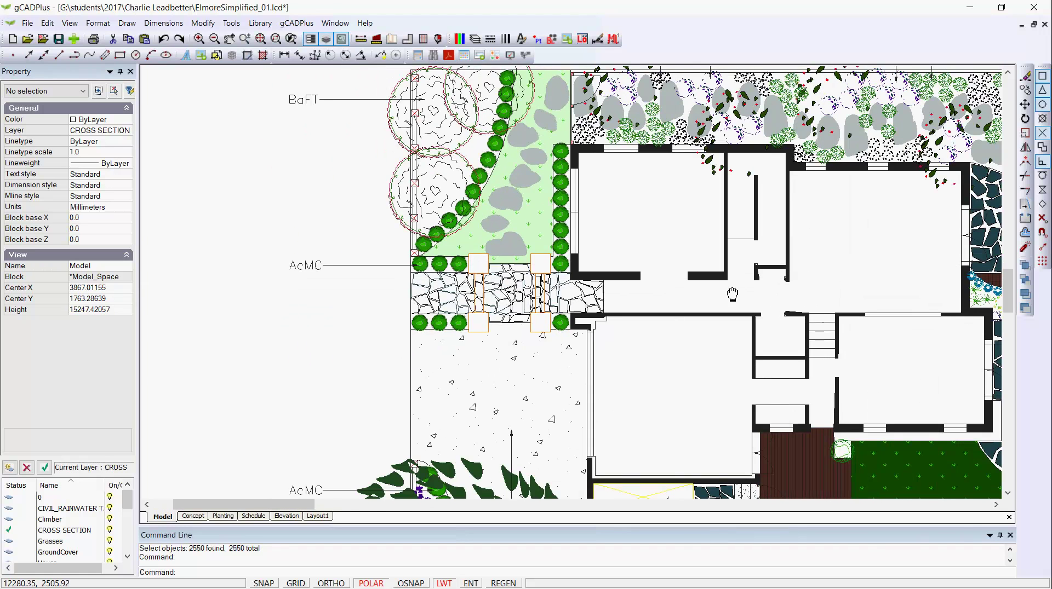
Inspect the properties of two stone outlines in the quarter-circle paving beside the house, leaving nothing selected.
middle_drag(479, 311, 137, 345)
scroll(641, 243, up, 4)
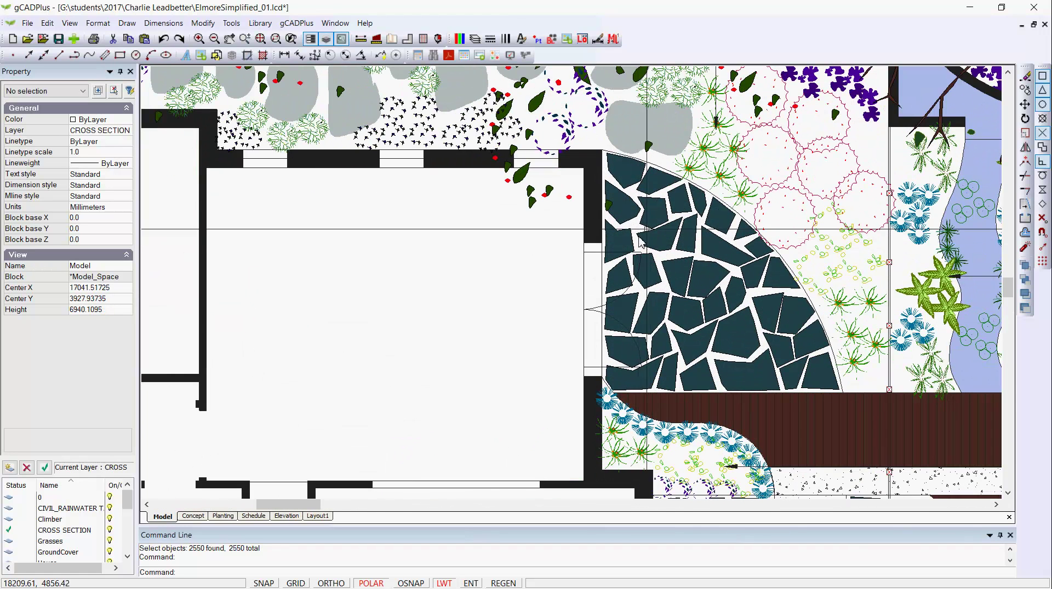
click(651, 231)
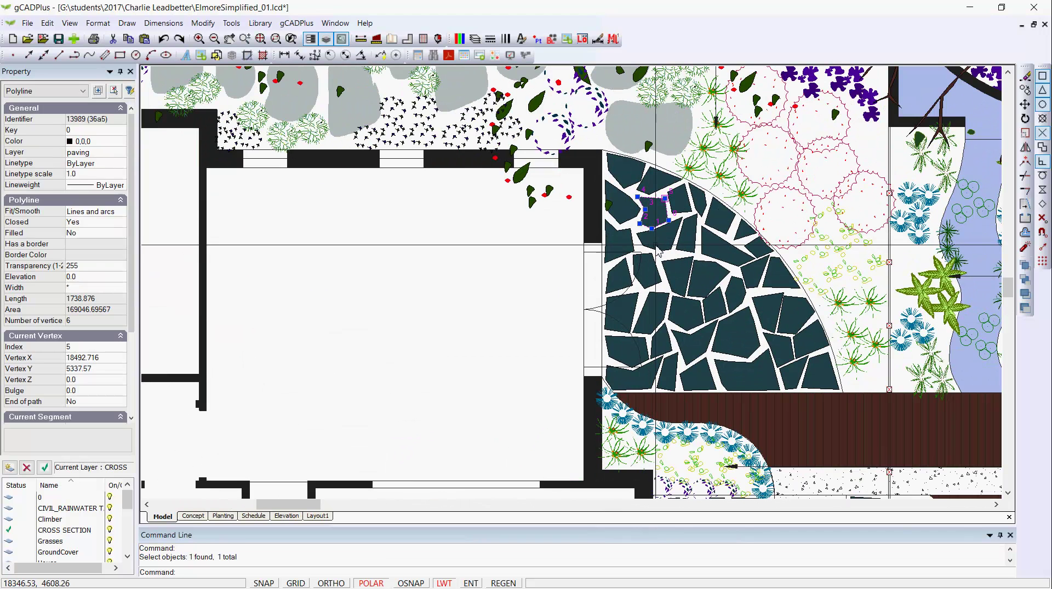
key(Escape)
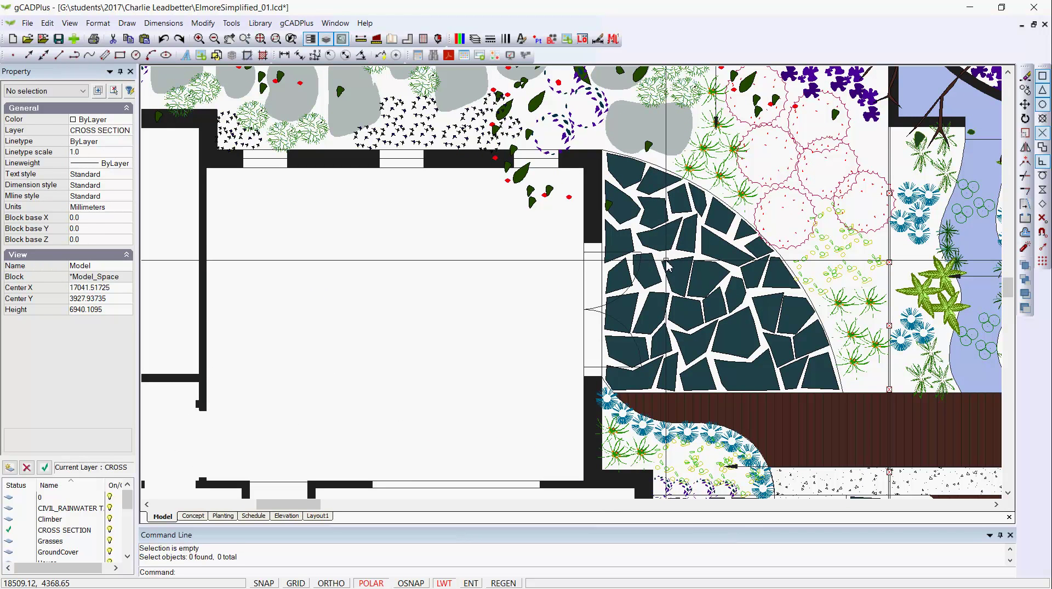
click(668, 265)
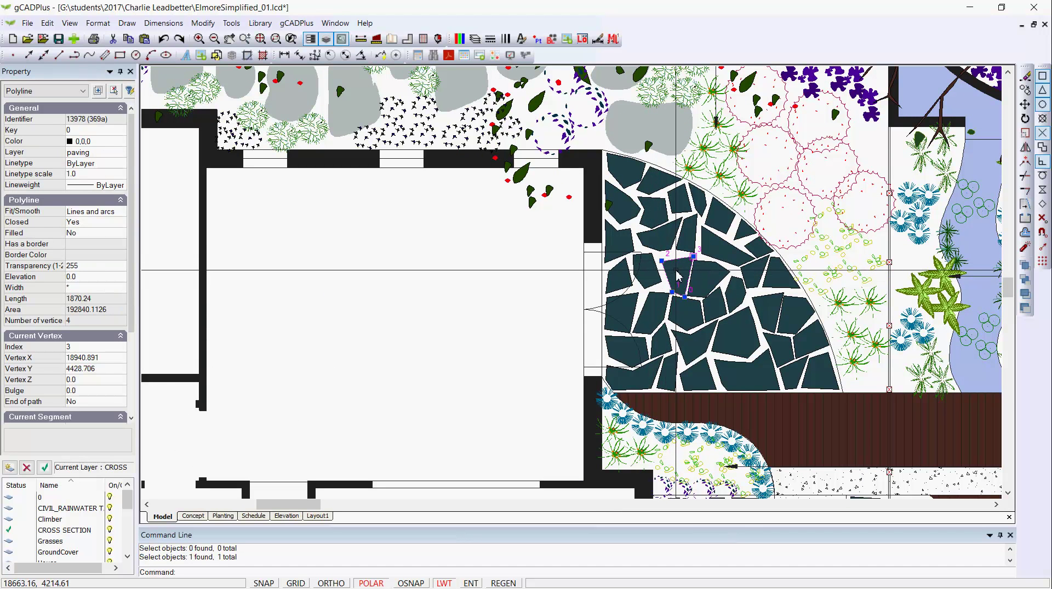
key(Escape)
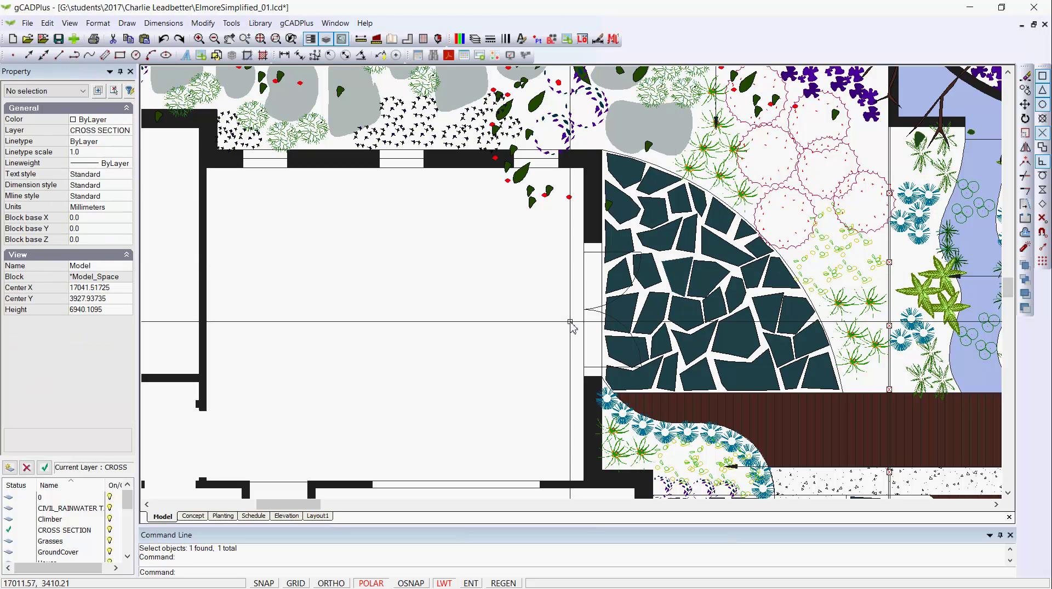
Explode the solid L-CONCEPT hatch in the middle of the quarter-circle paving, and explode the resulting polyline into individual stone fills.
click(677, 281)
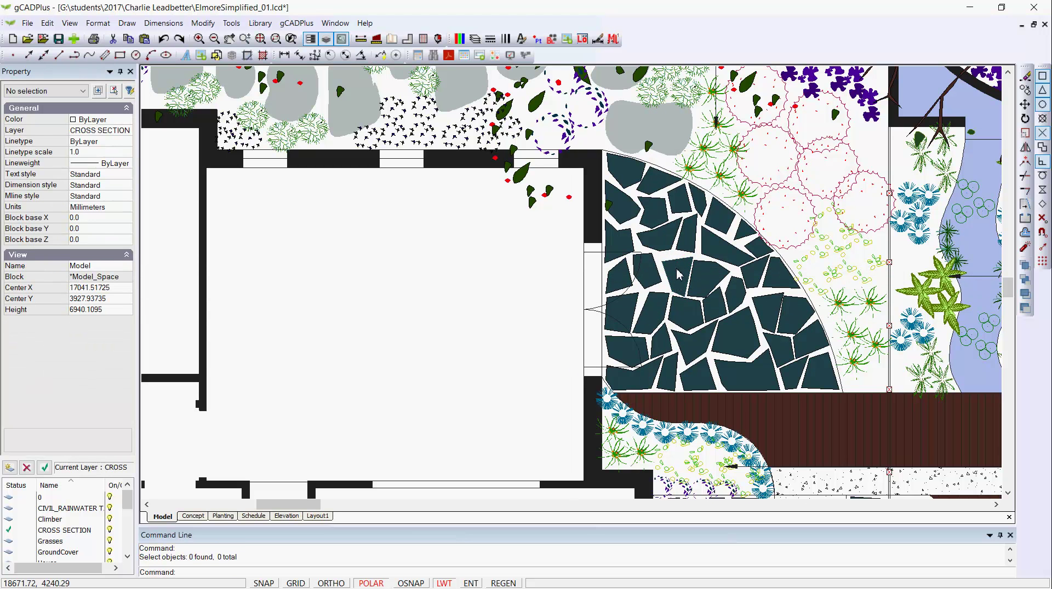
click(683, 276)
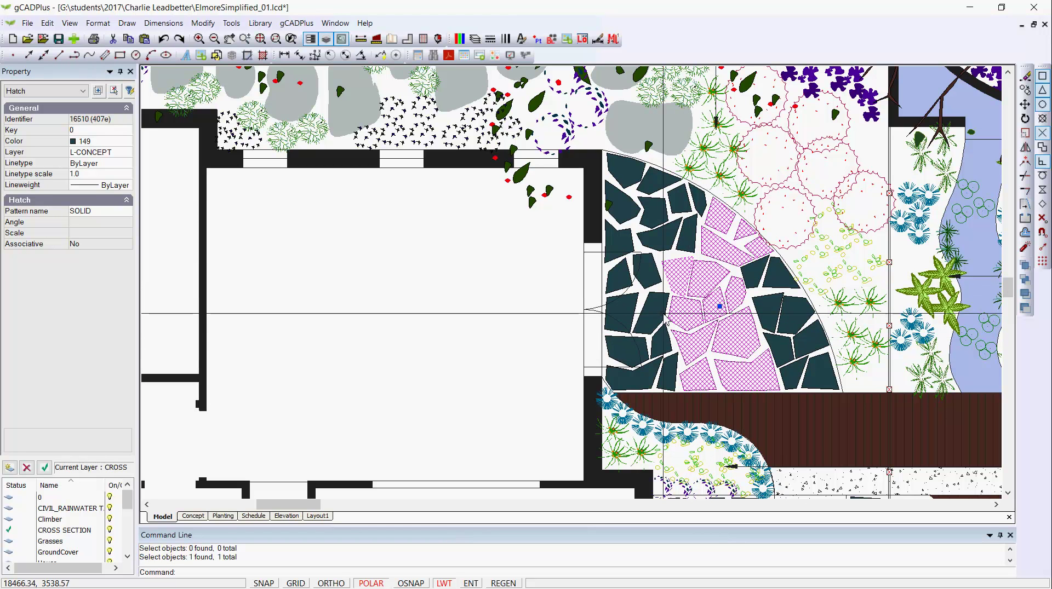
right_click(689, 311)
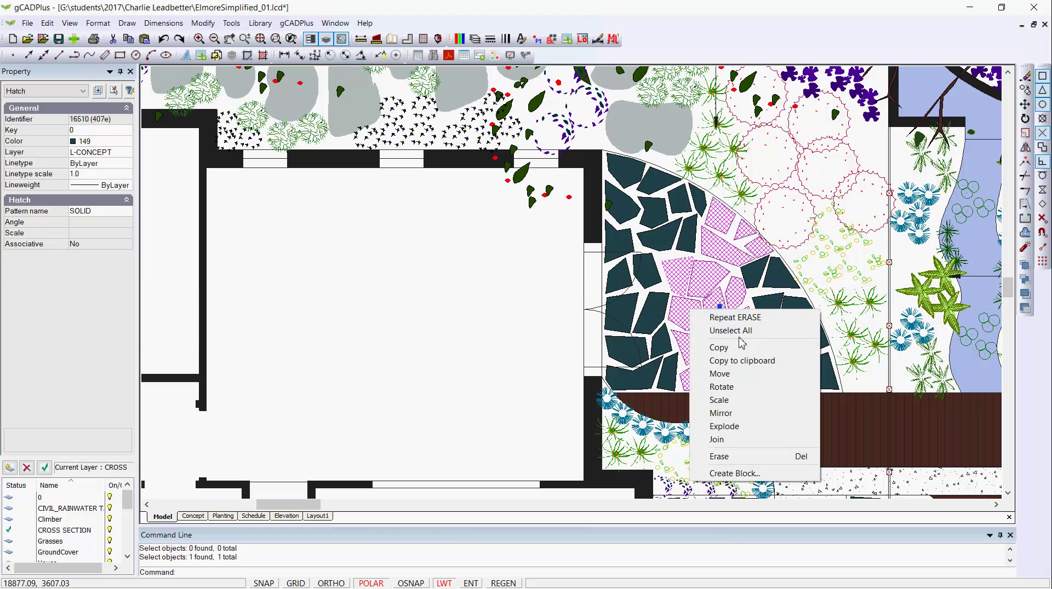
click(729, 427)
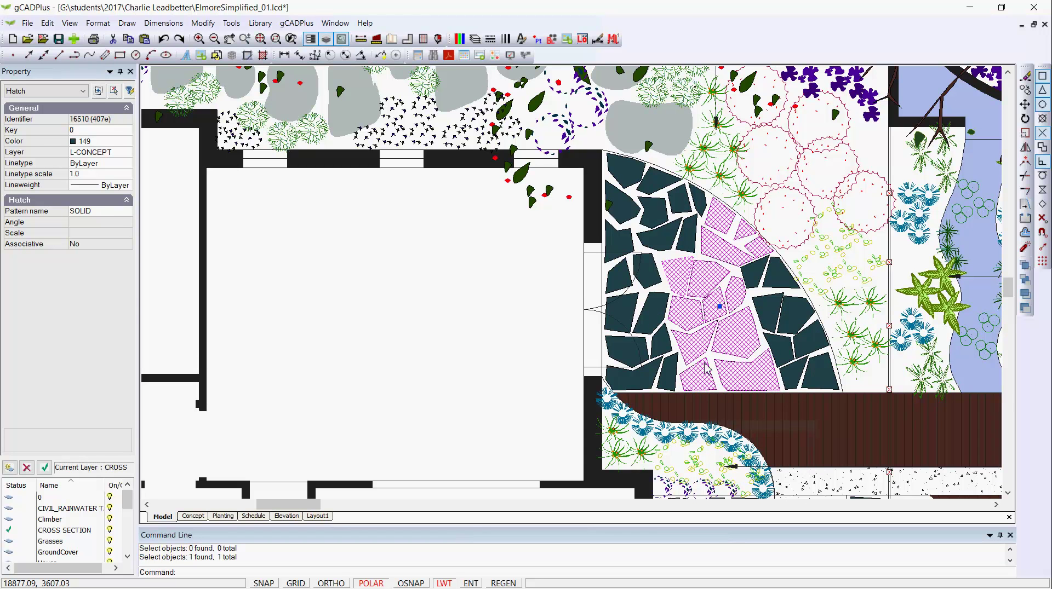
click(677, 262)
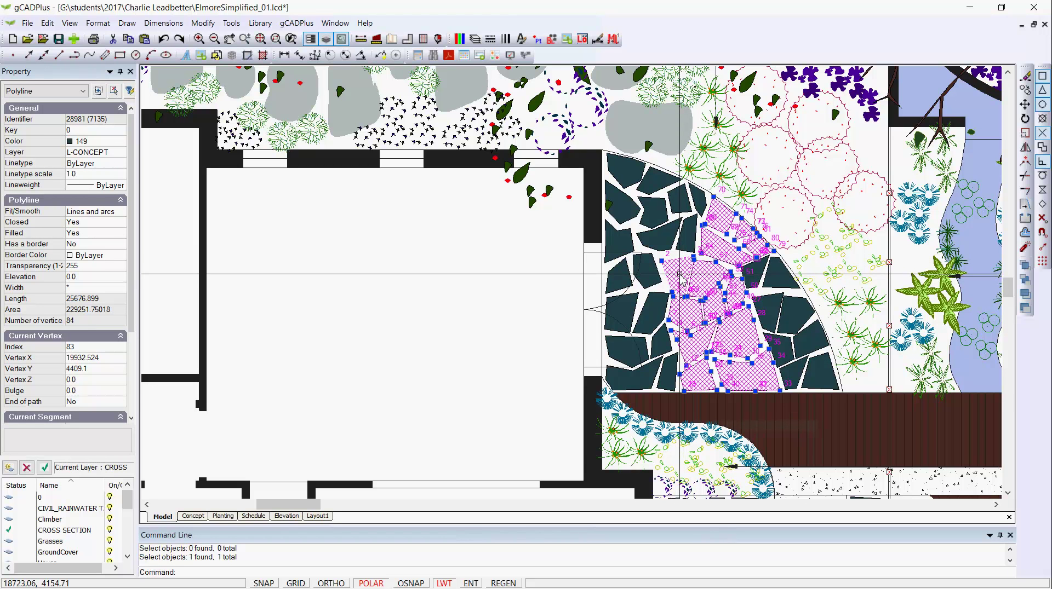
right_click(679, 273)
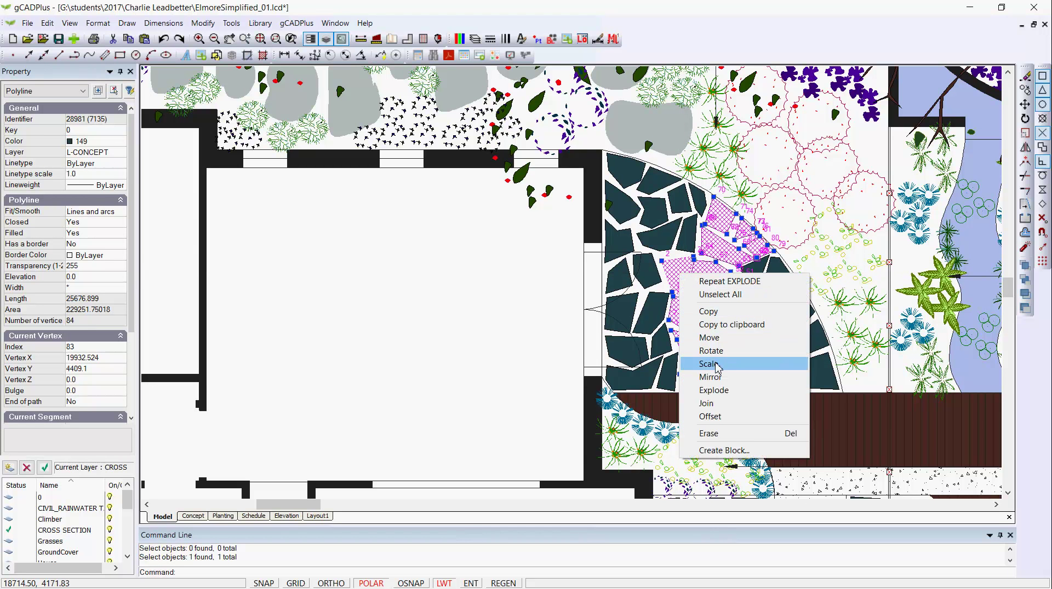
click(716, 390)
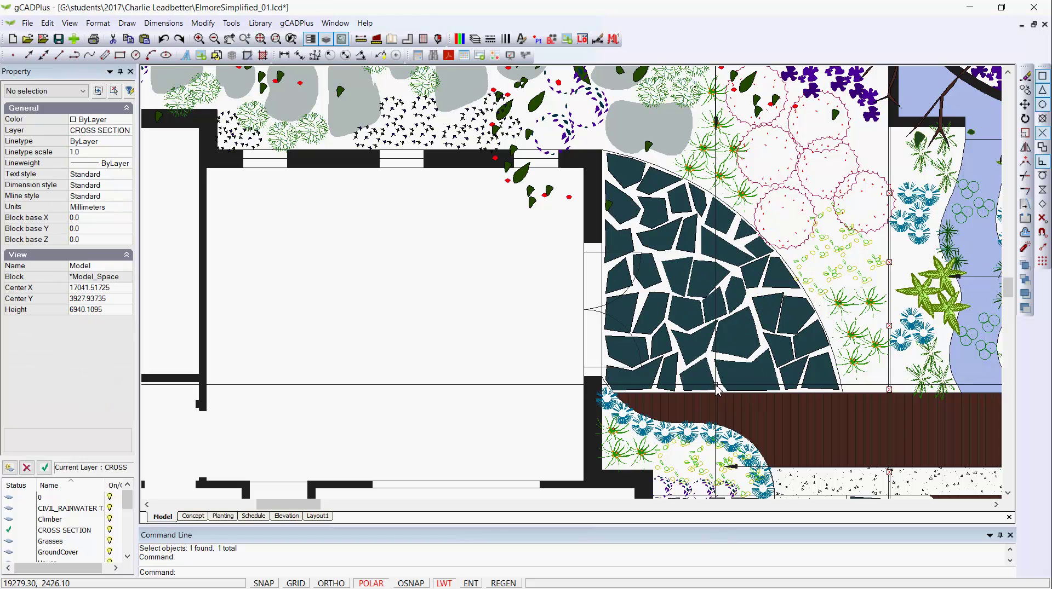
Erase several individual stone fills from the middle of the quarter-circle paving, keeping the stone outlines underneath.
click(682, 273)
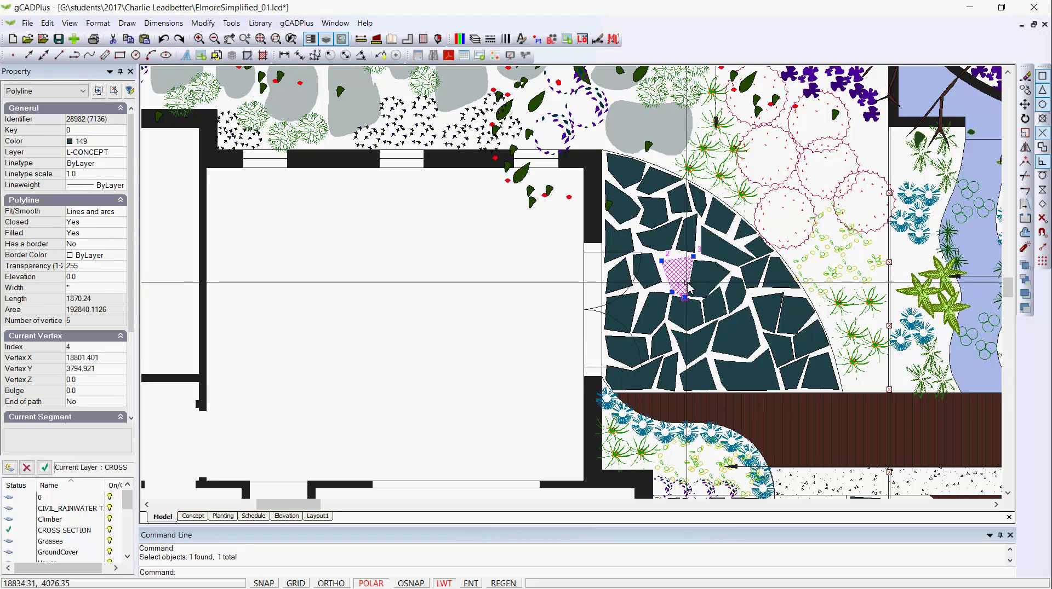
key(Delete)
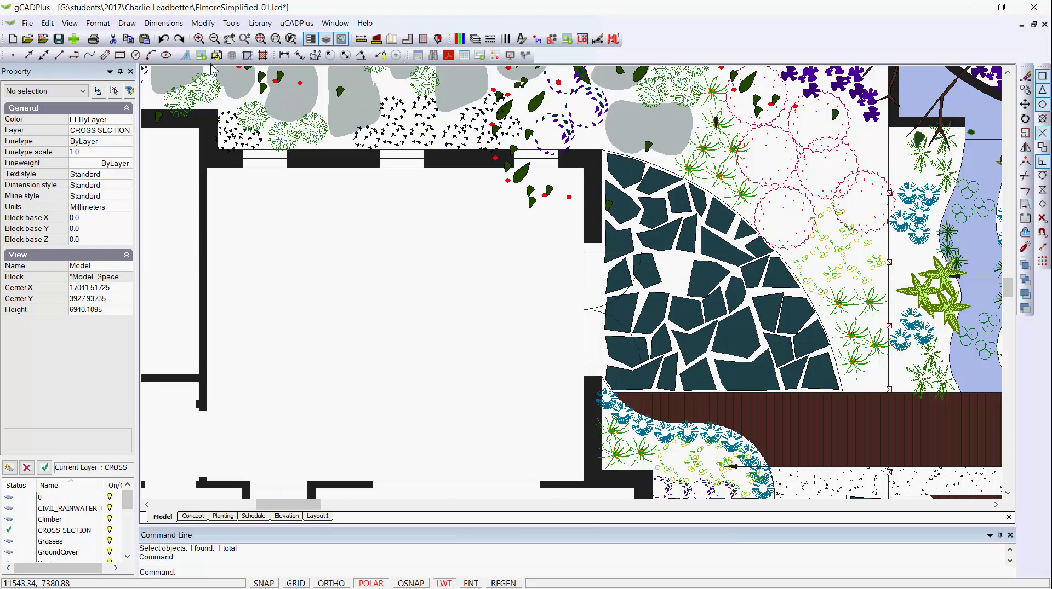
click(704, 341)
key(Delete)
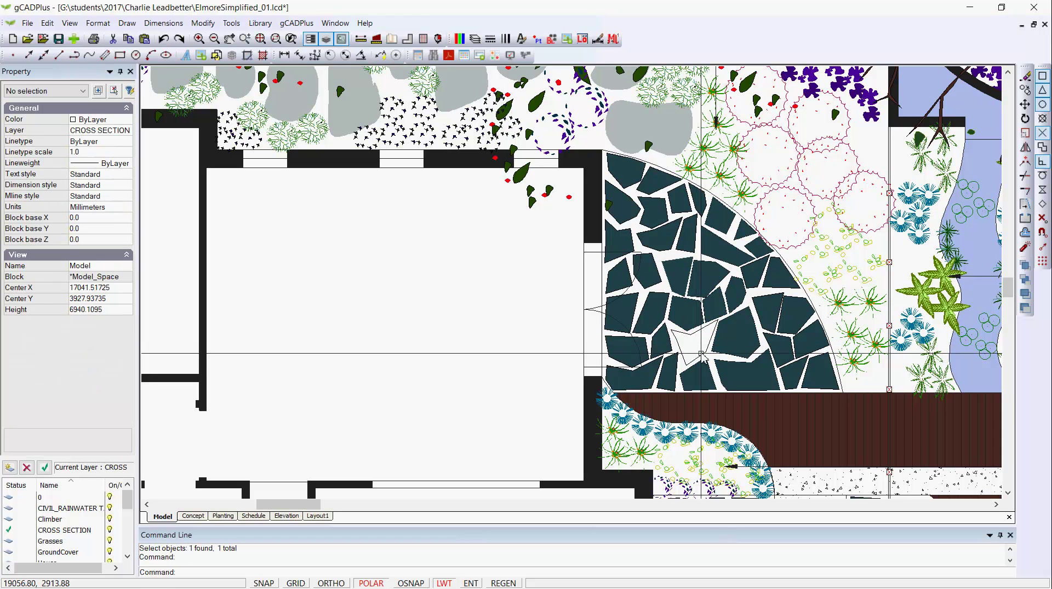
click(723, 348)
key(Delete)
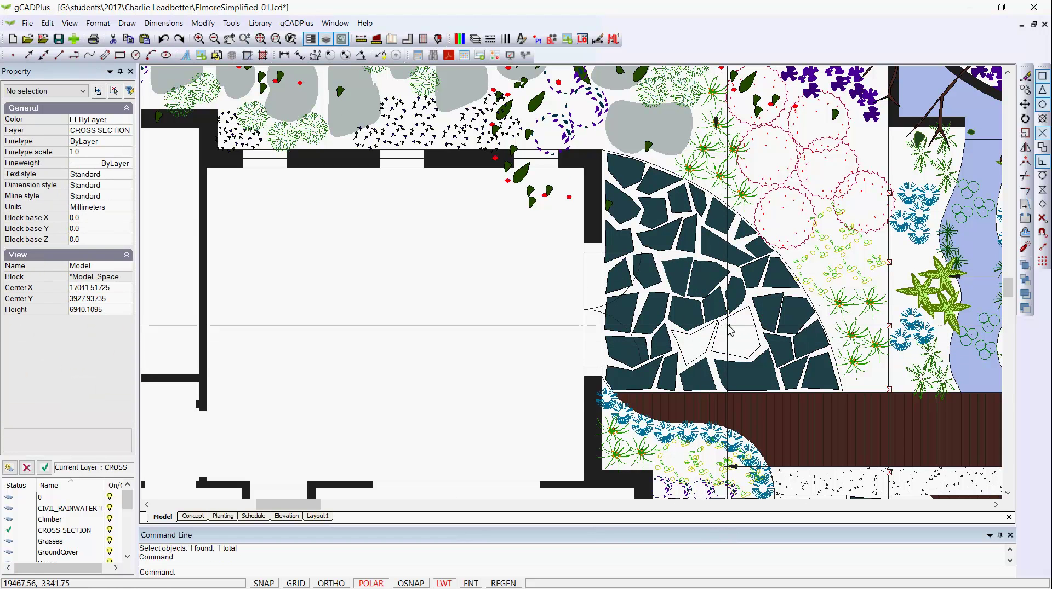
click(712, 308)
key(Delete)
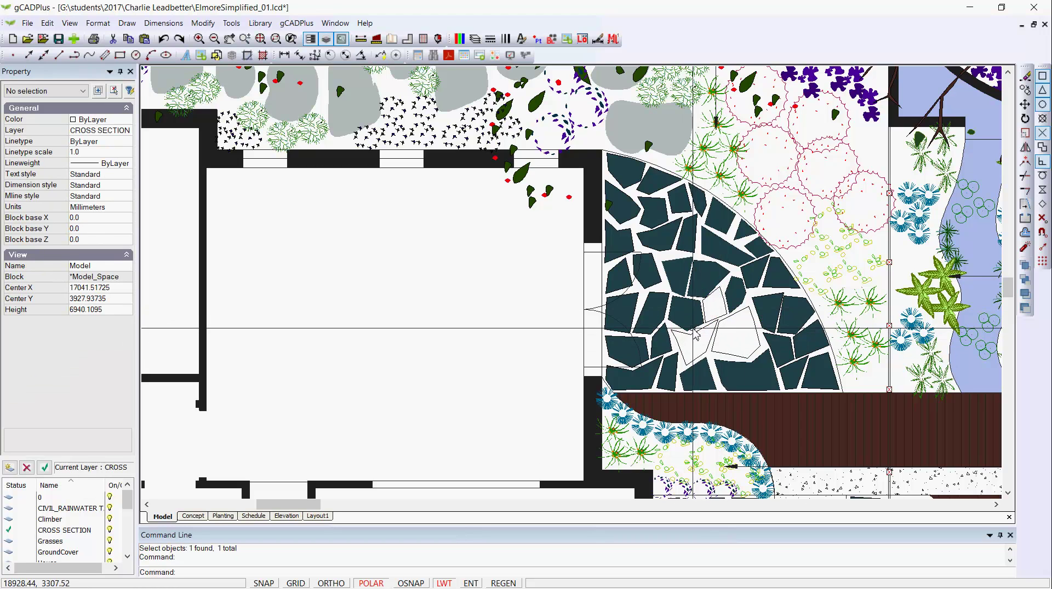
Compare the quarter-circle paving in the Concept and Planting layouts to check how the removed stone fills affect each sheet.
scroll(695, 333, down, 4)
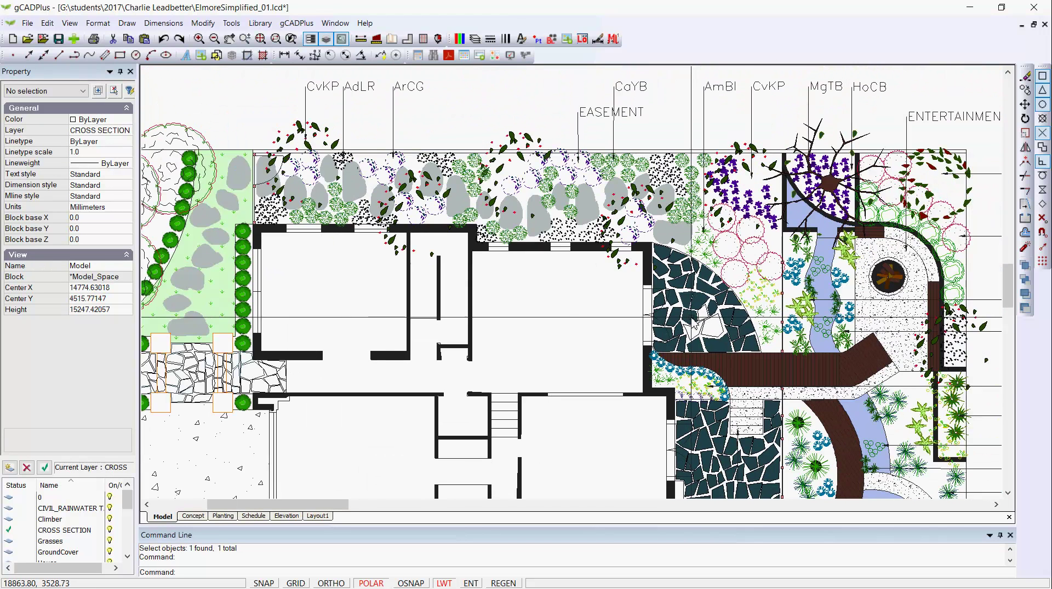
click(192, 516)
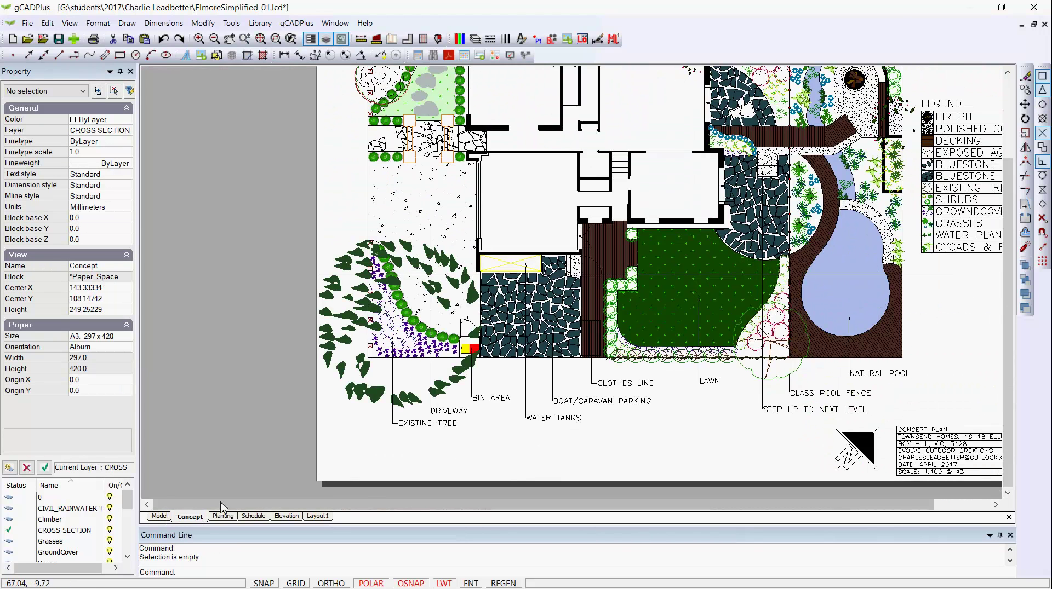
middle_drag(515, 219, 499, 305)
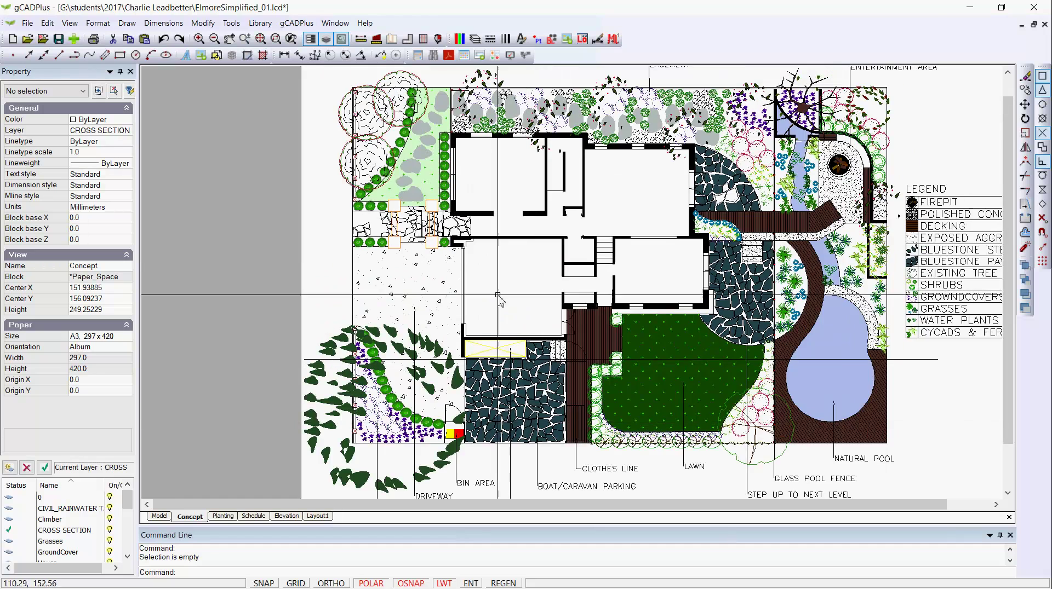
scroll(500, 301, up, 4)
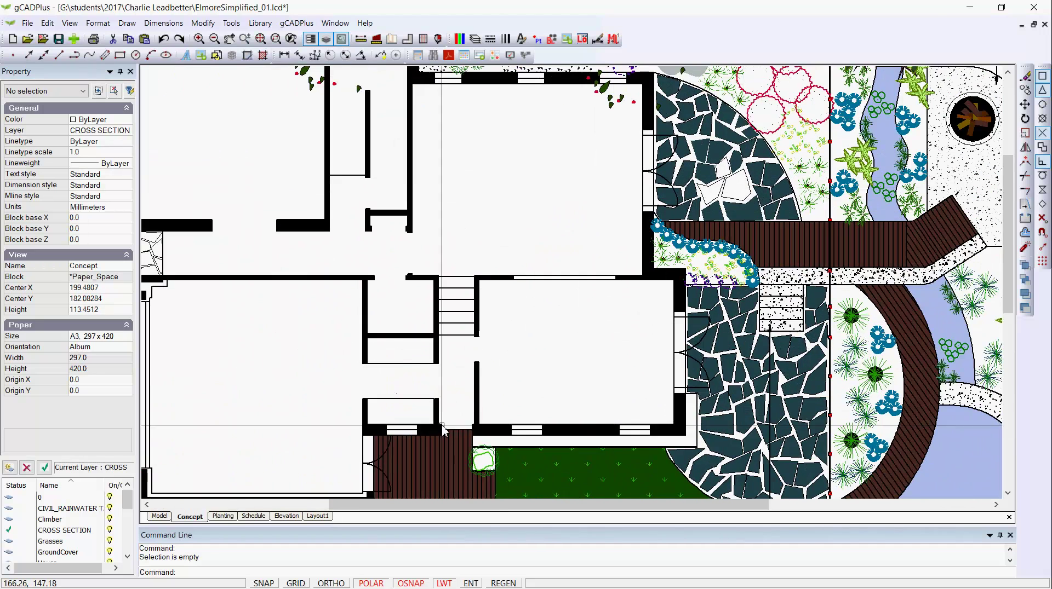
click(223, 516)
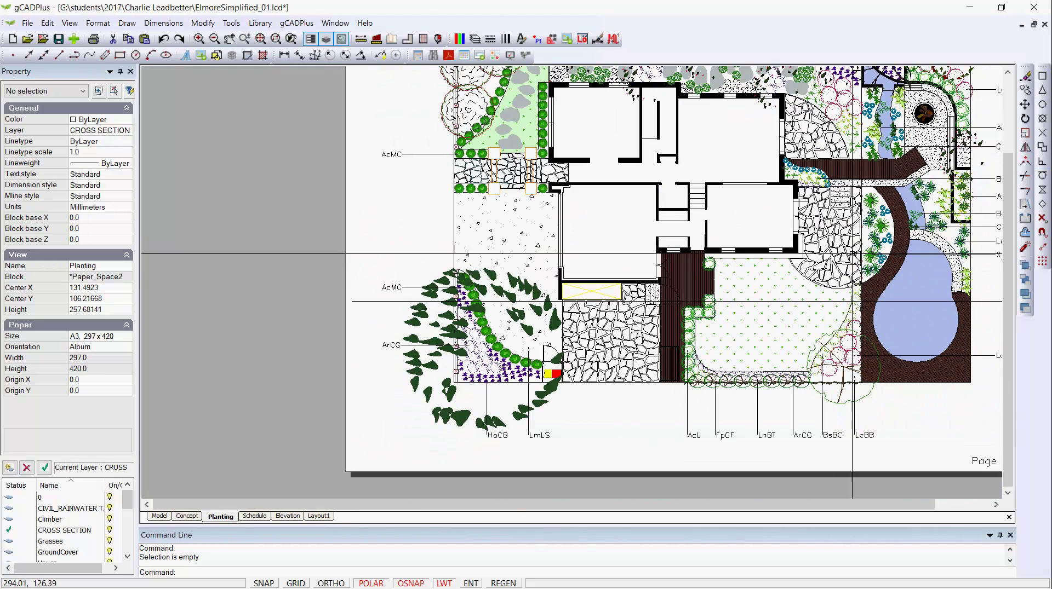
scroll(811, 166, down, 2)
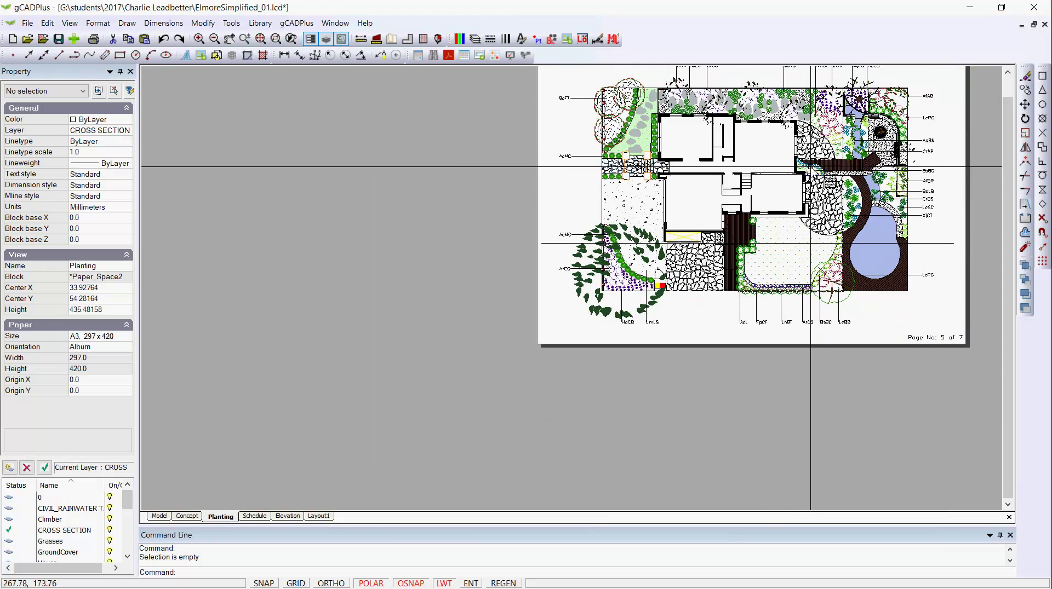
scroll(811, 200, up, 2)
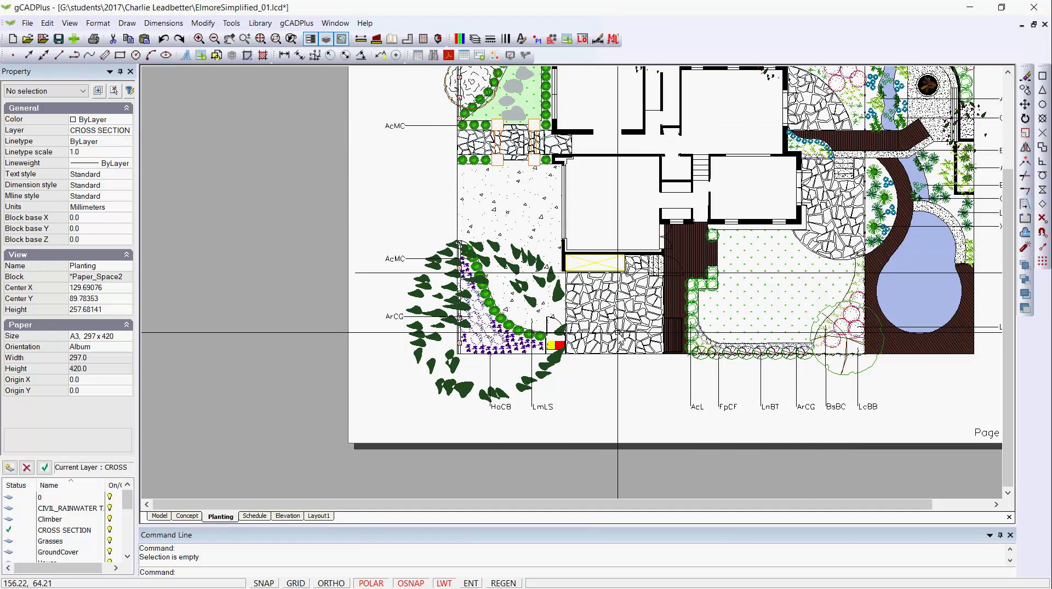
Compare the paving and lawn fills in model space with how the plan shows on the Planting layout.
scroll(631, 320, down, 1)
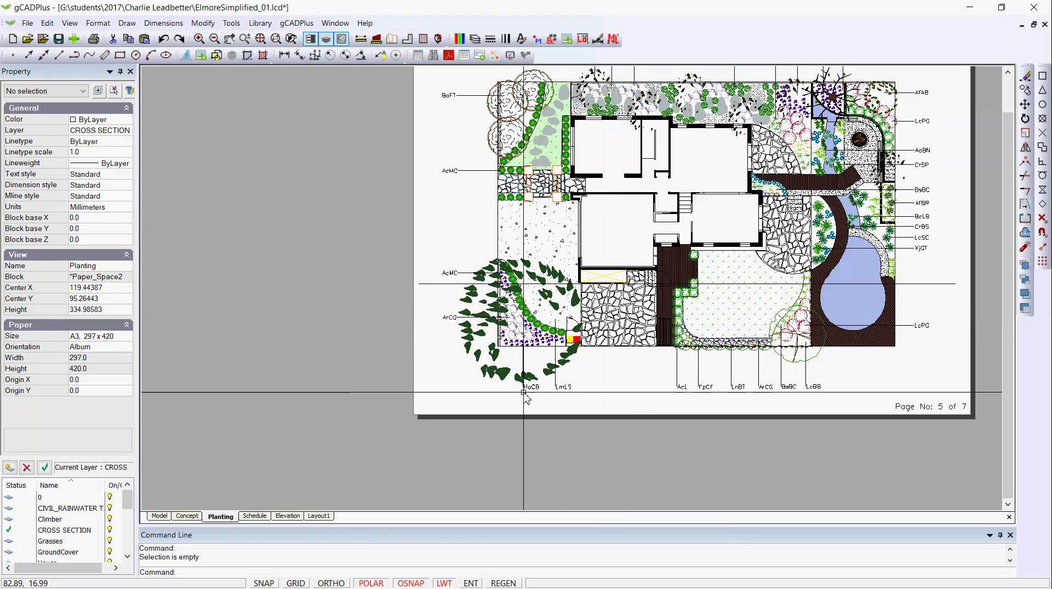
click(160, 516)
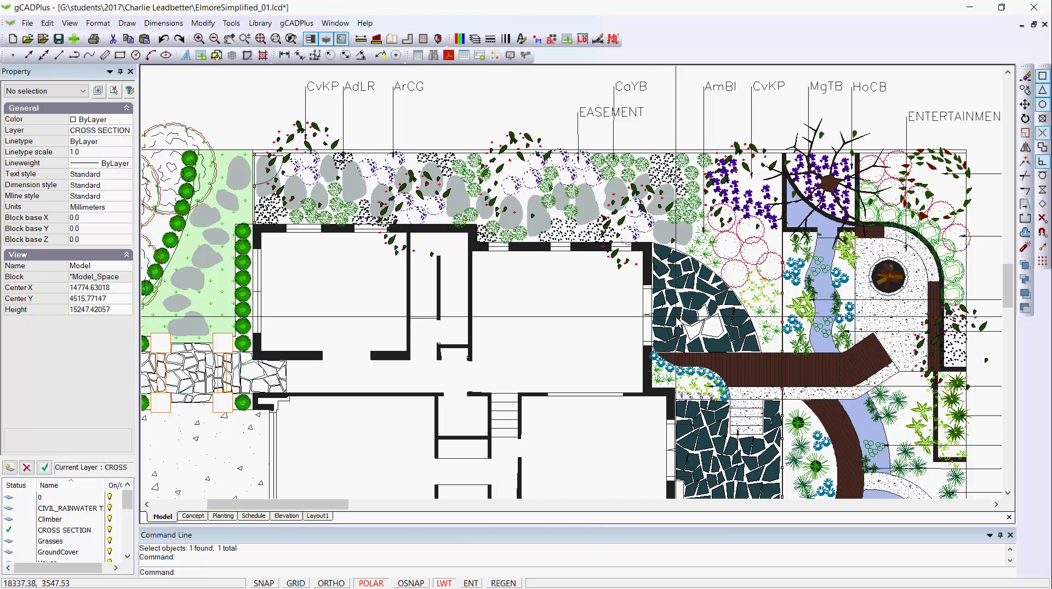
scroll(676, 313, up, 1)
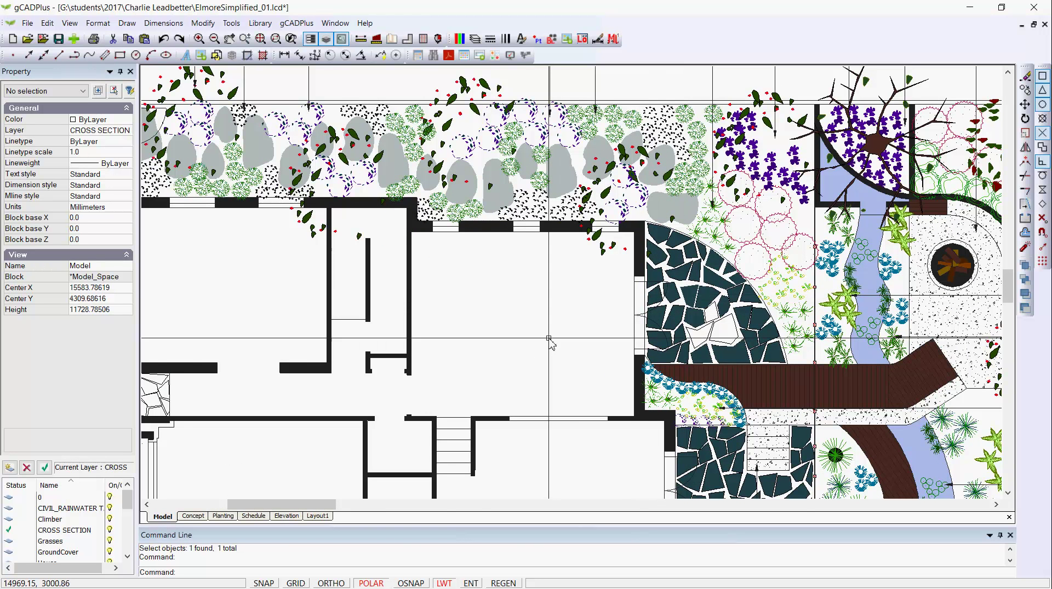
scroll(549, 340, down, 5)
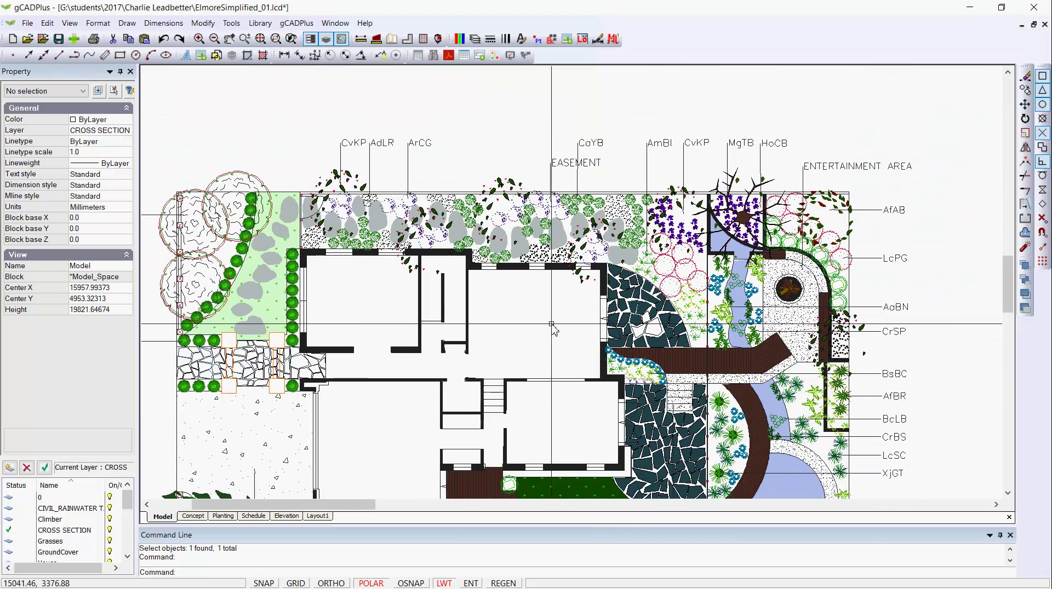
click(222, 517)
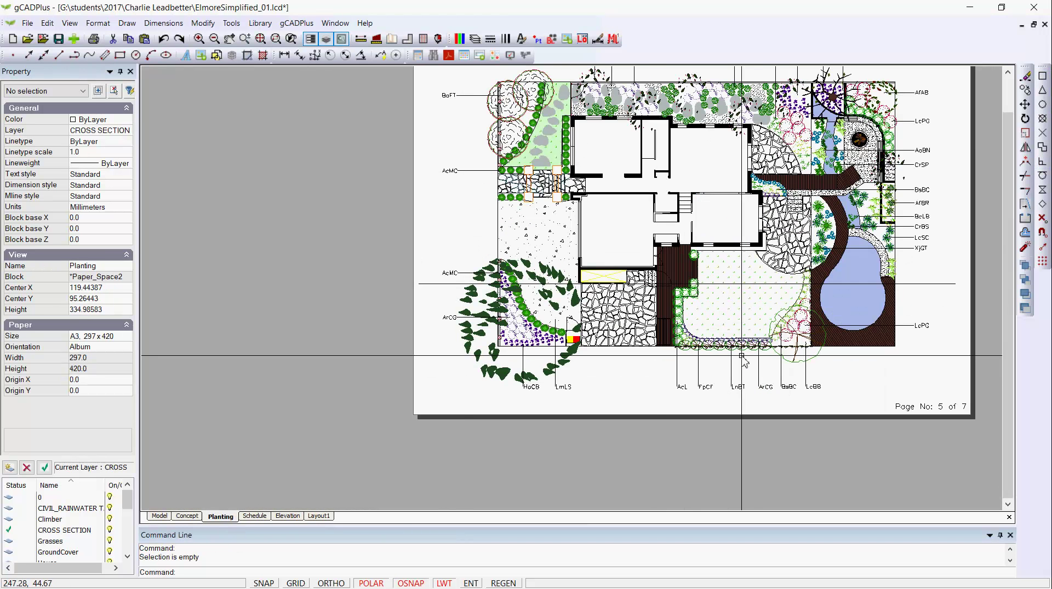
Open the Planting layout's viewport area in model space and display it back on the layout.
double_click(642, 361)
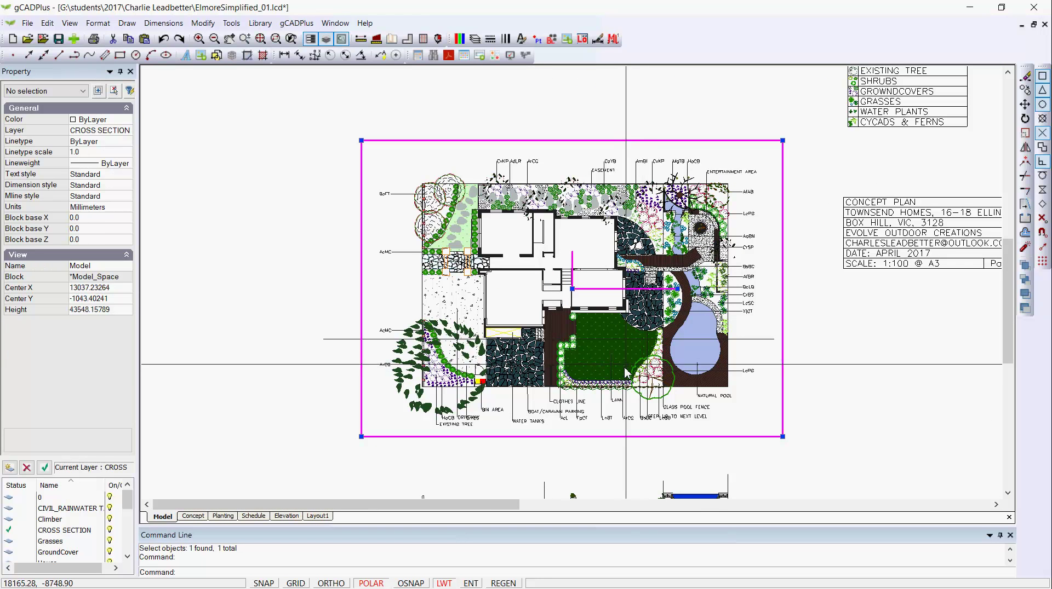
right_click(717, 163)
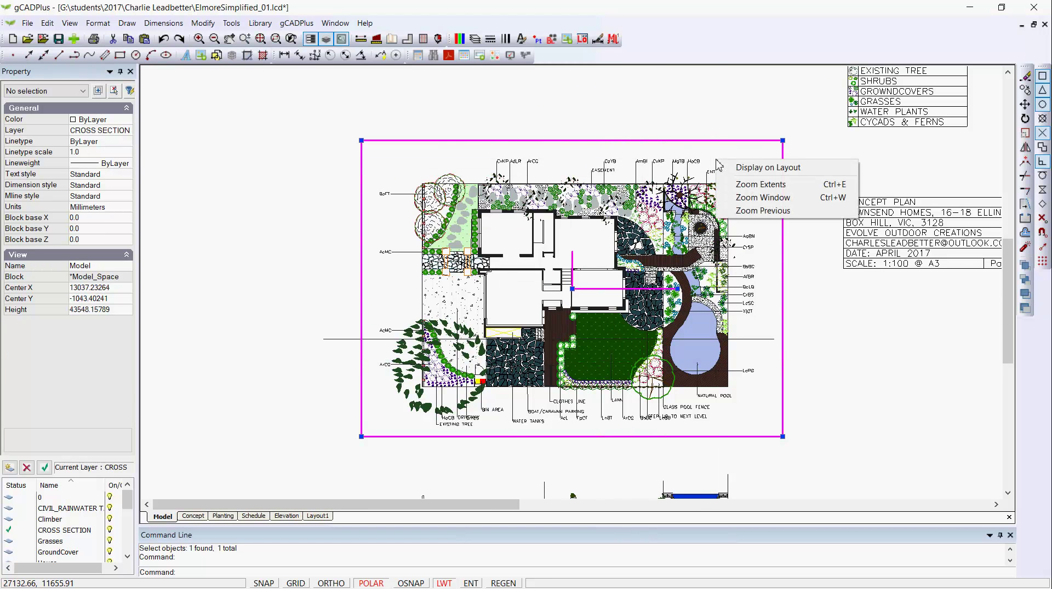
click(751, 167)
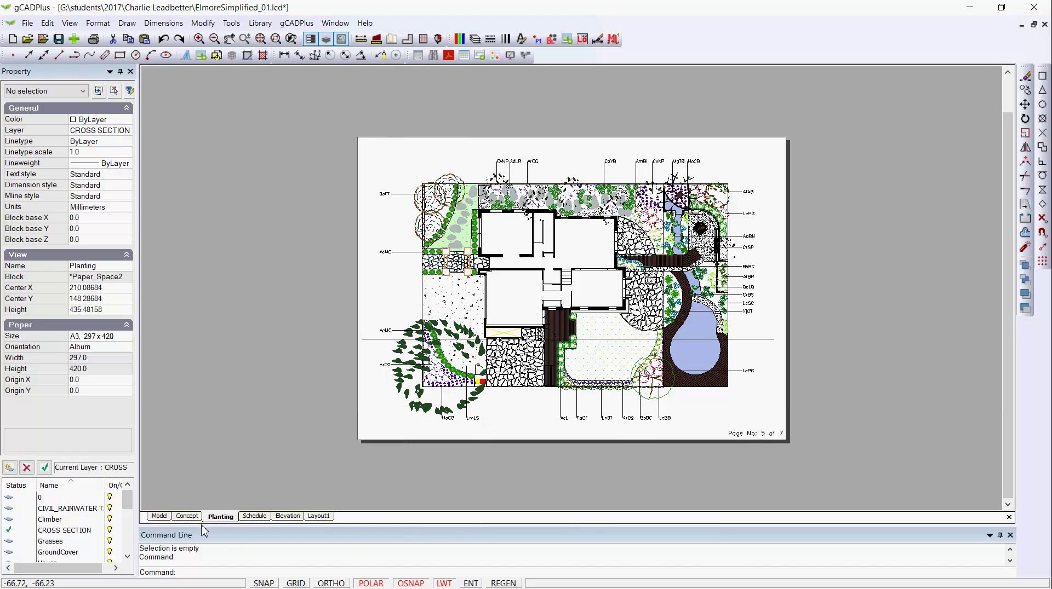
Save and close the drawing from model space, and reopen ElmoreSimplified_01.lcd from the recent files.
click(160, 517)
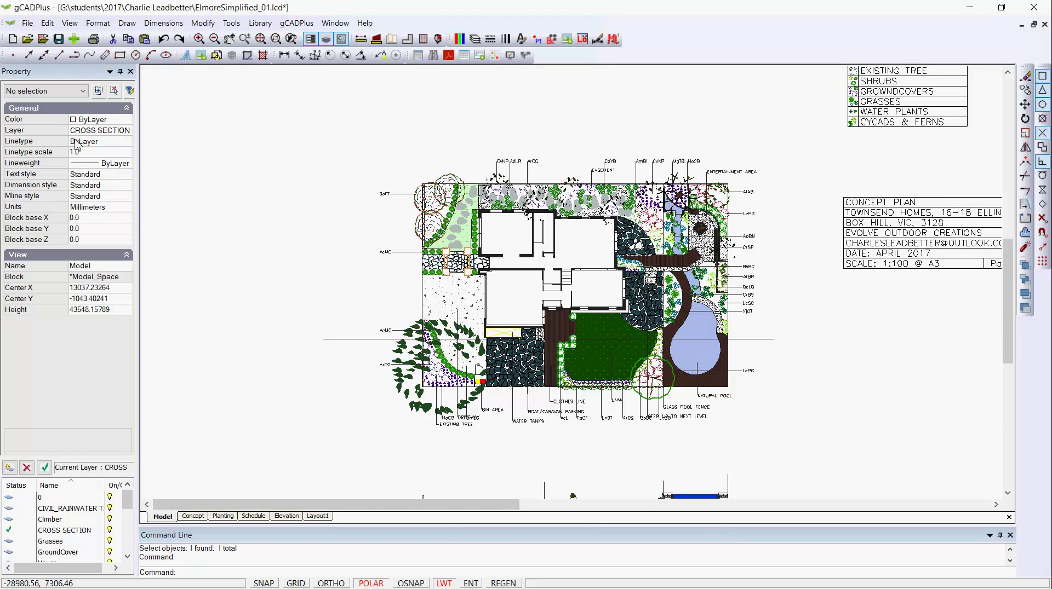
click(28, 23)
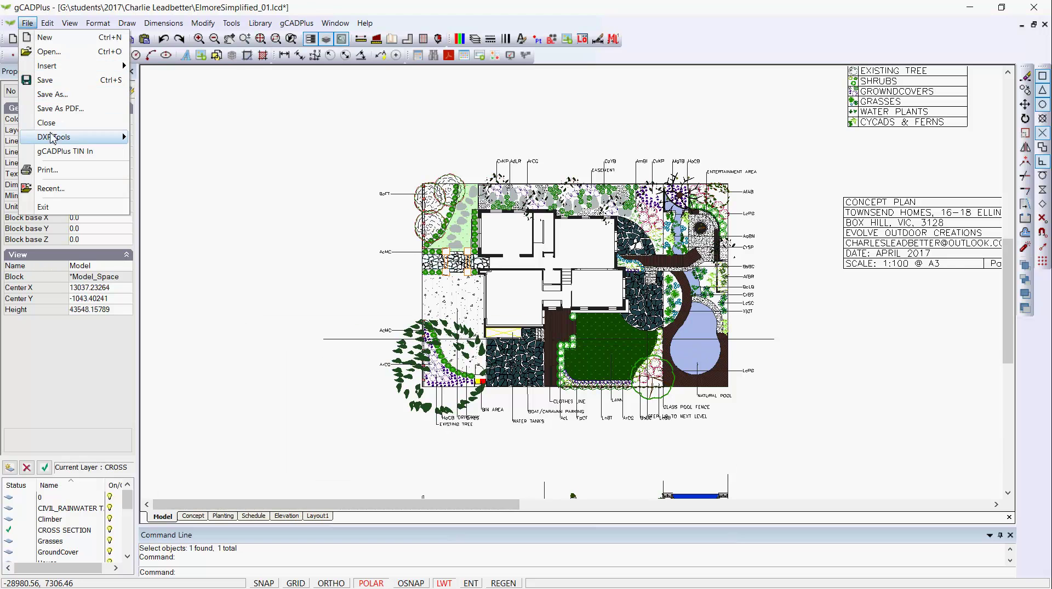
click(47, 81)
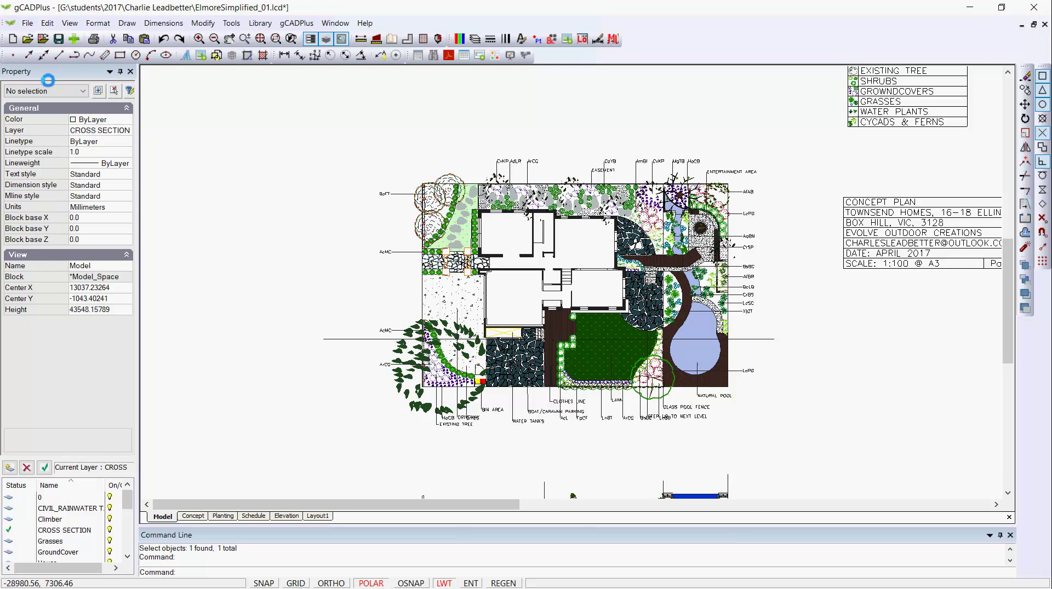
click(28, 24)
click(53, 129)
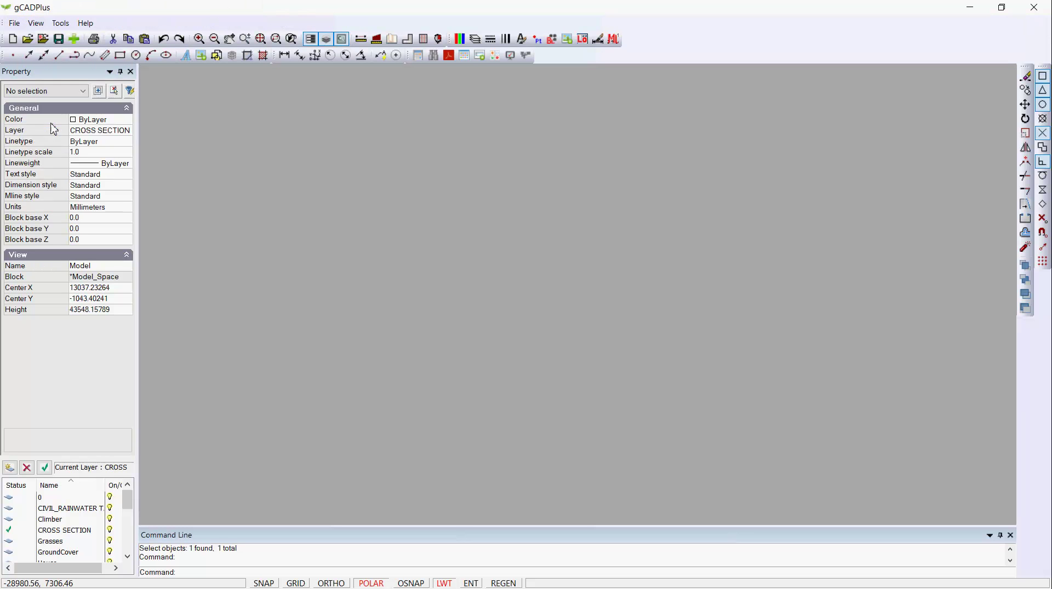
click(44, 40)
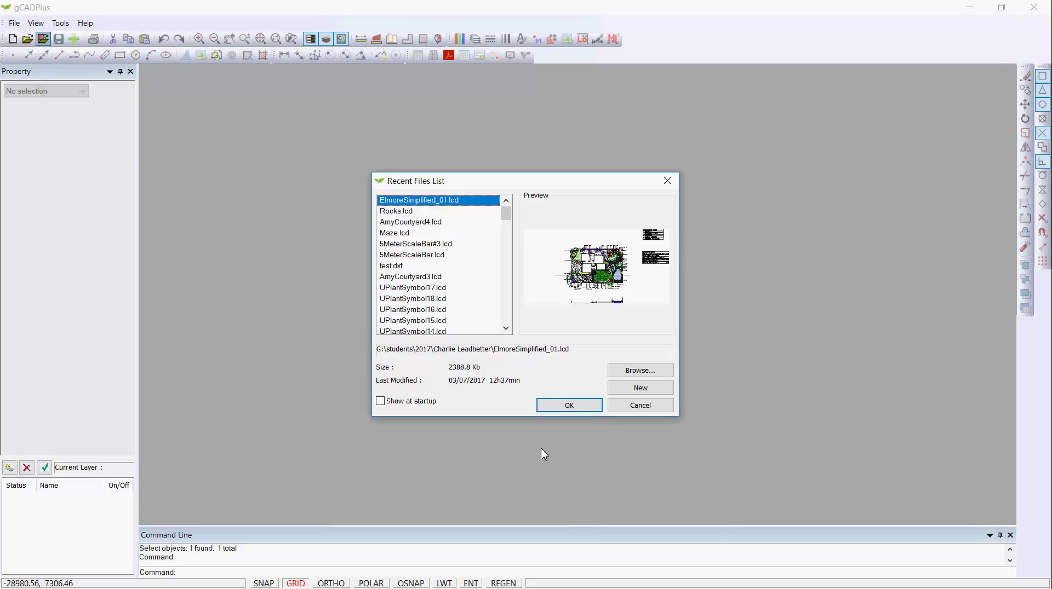
click(579, 407)
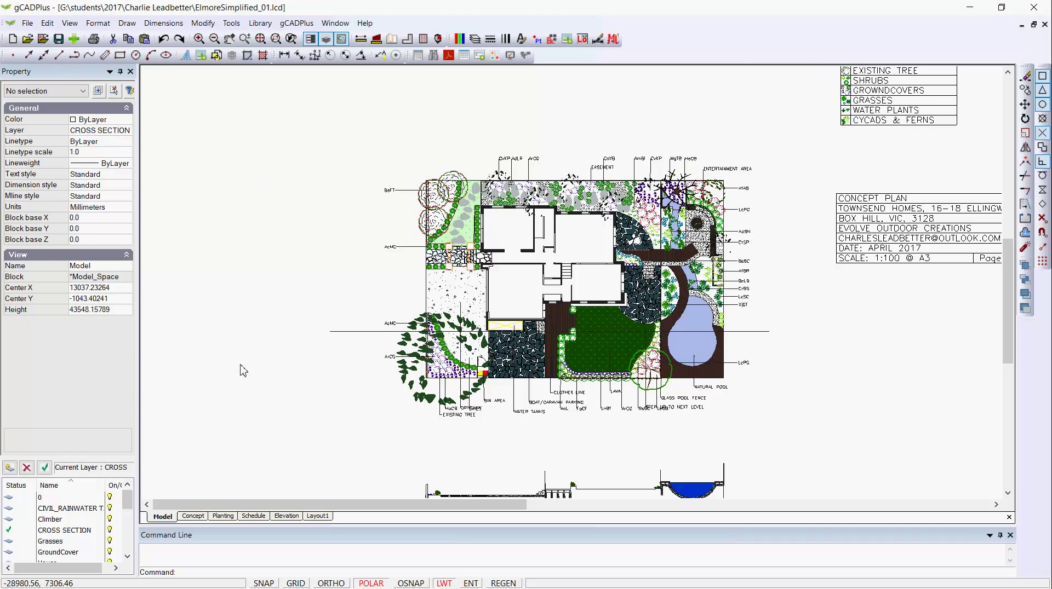
Check the Planting layout, and inspect a stone outline in the curved paving beside the lawn in model space, leaving nothing selected.
click(222, 517)
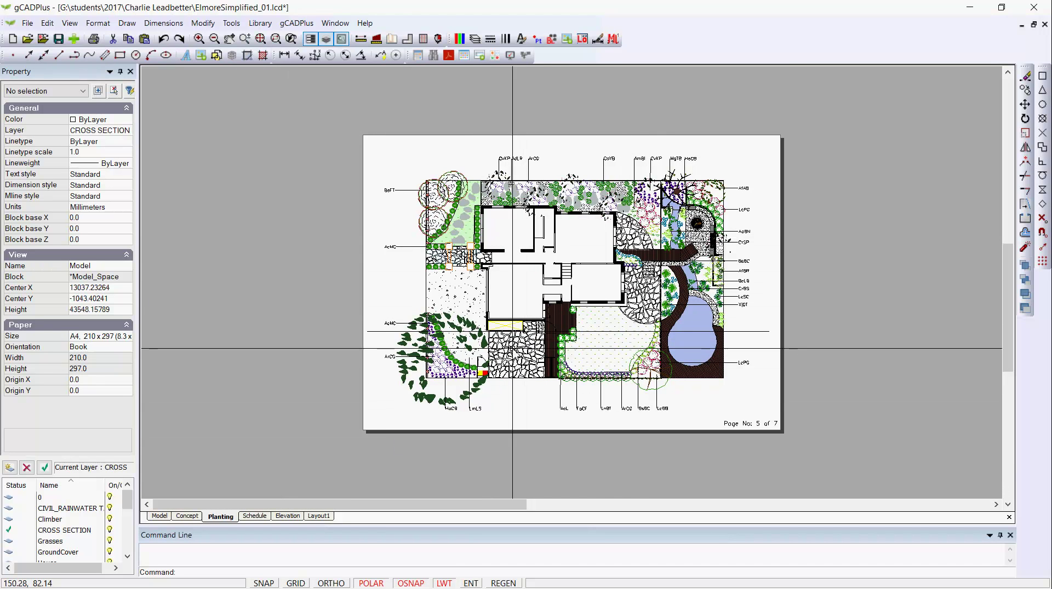
click(164, 517)
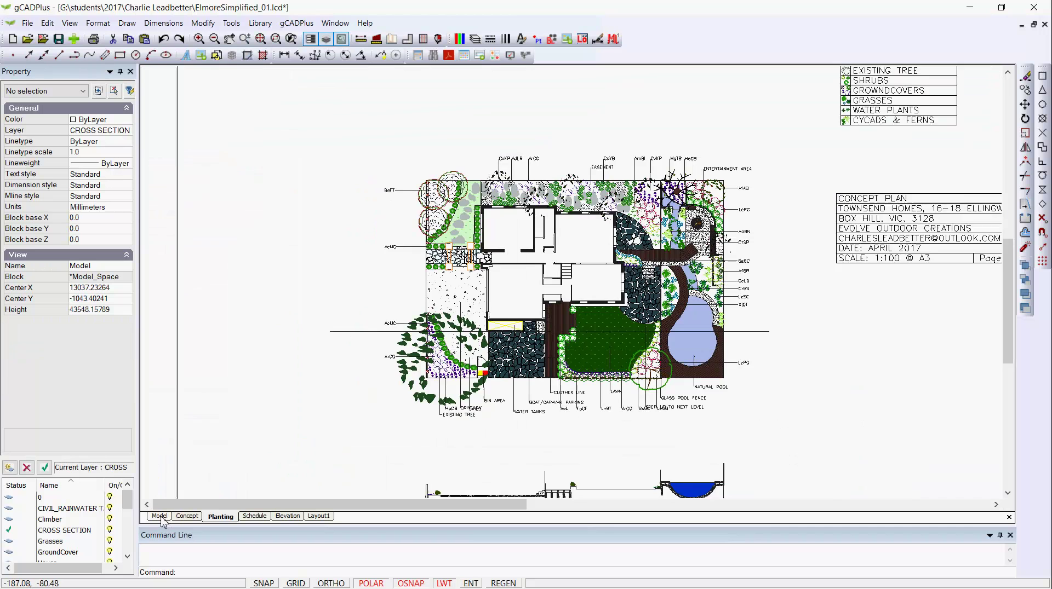
scroll(630, 271, up, 5)
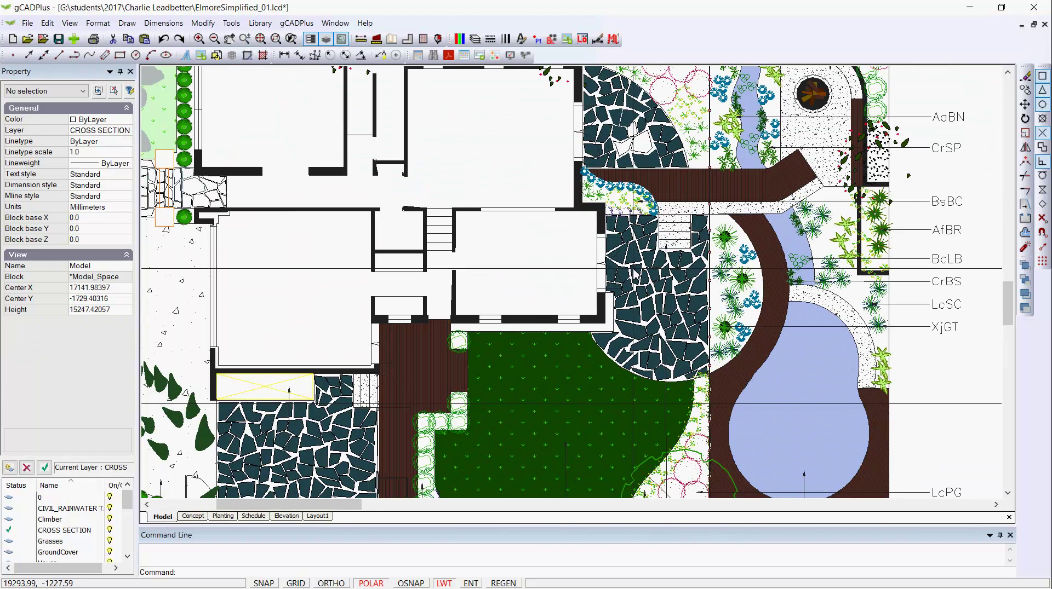
click(635, 265)
click(639, 264)
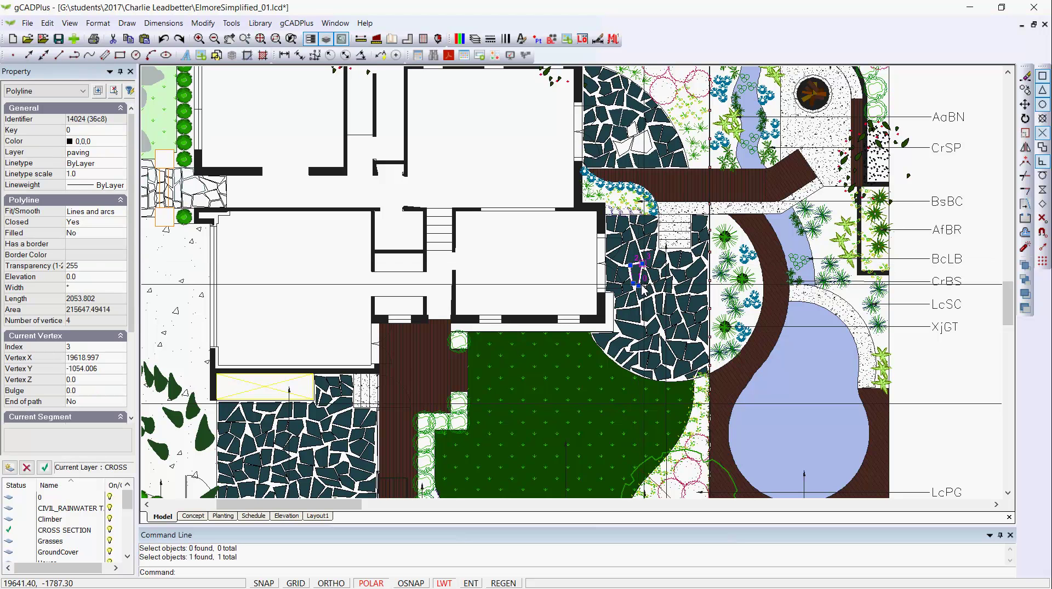
key(Escape)
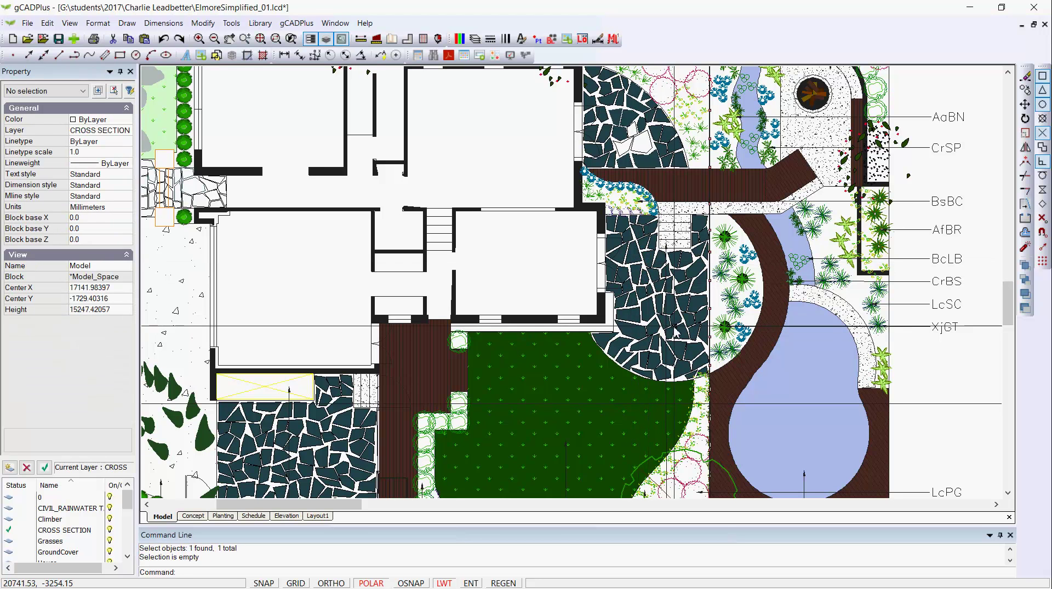
click(671, 328)
key(Escape)
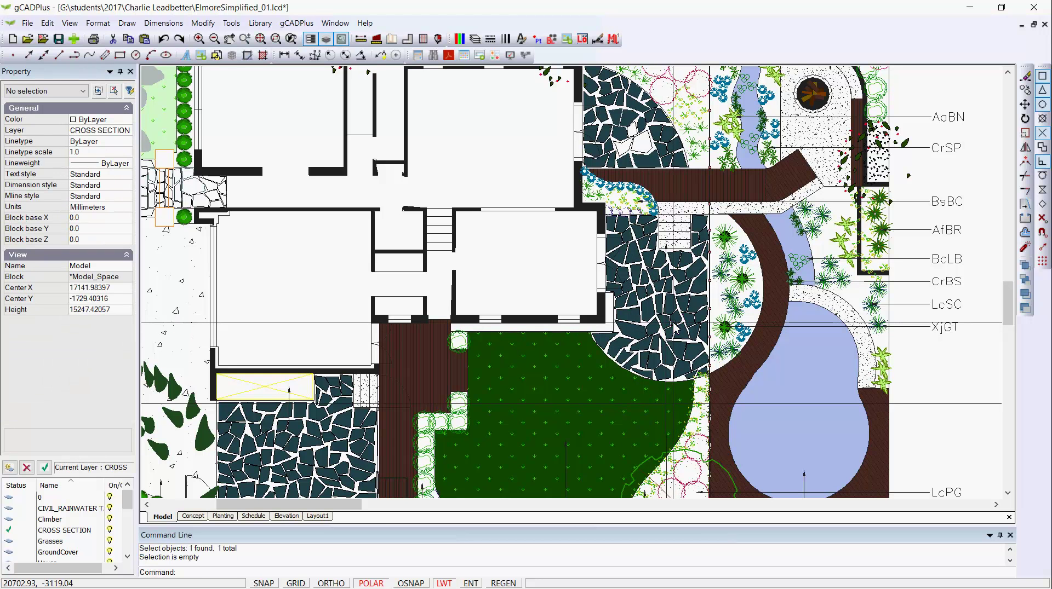
Run the FS command to report the drawing's file size.
scroll(549, 284, down, 2)
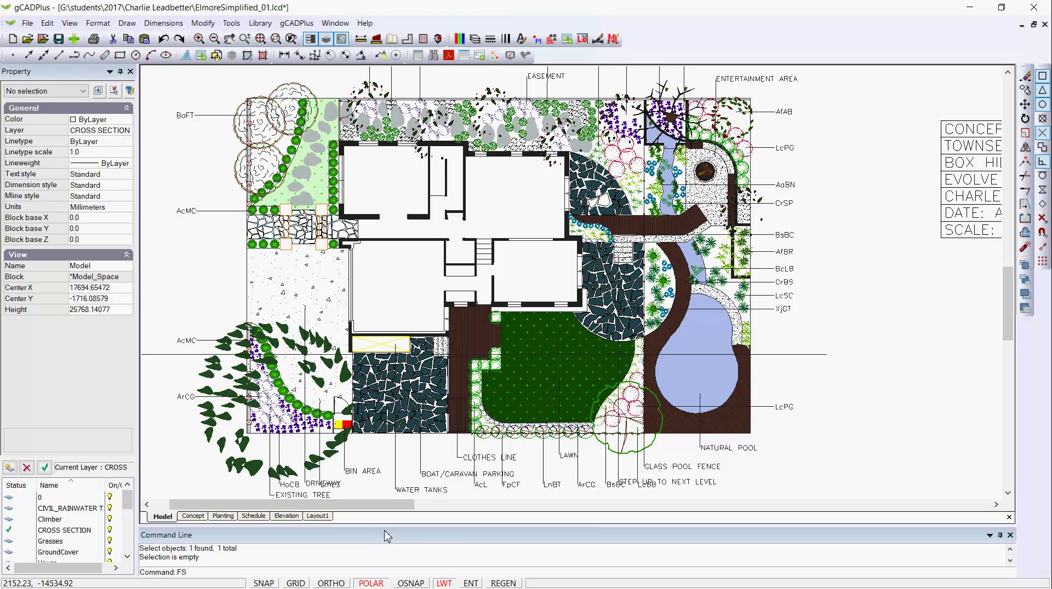
key(Return)
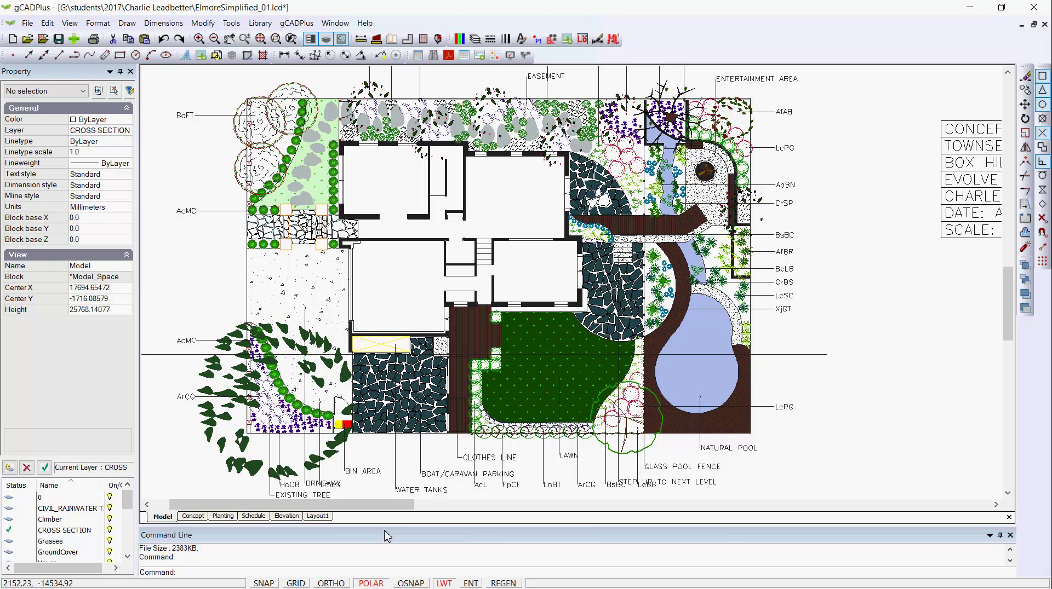
key(Escape)
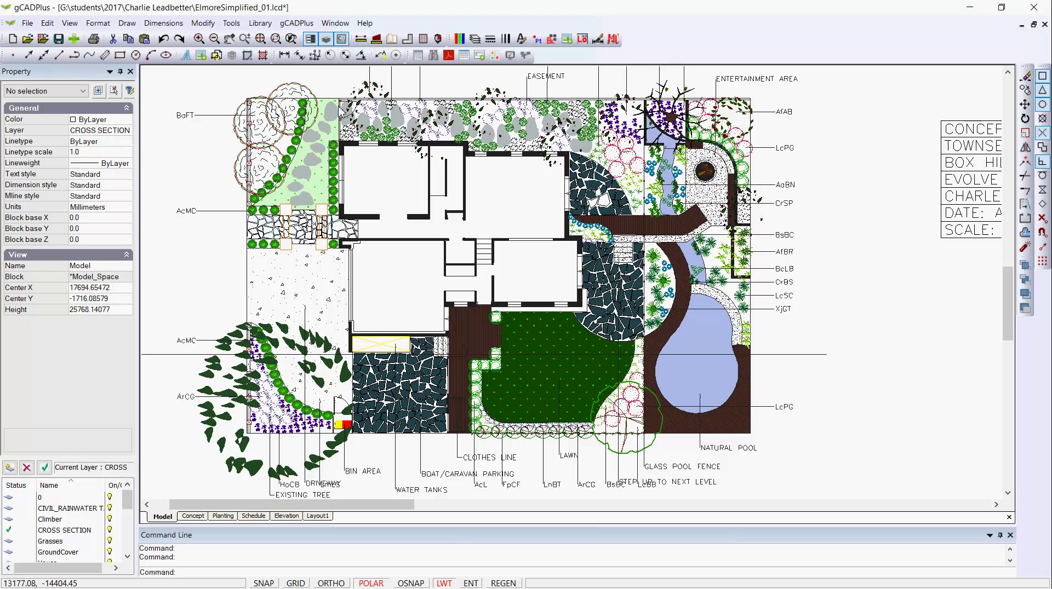
Isolate the L-CONCEPT layer in model space so only the concept fills and concept labels show.
click(231, 23)
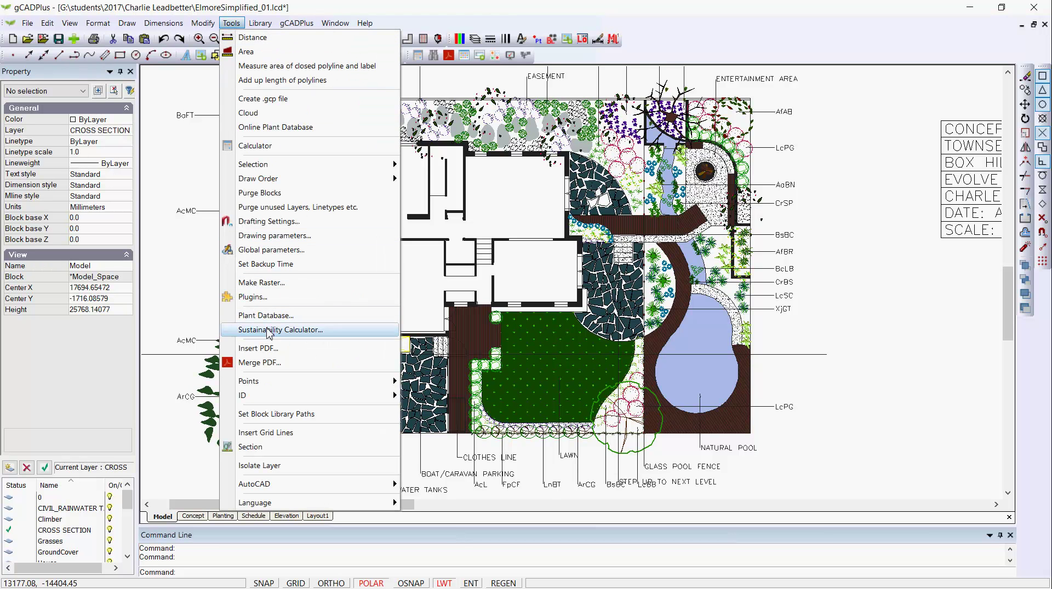
click(291, 466)
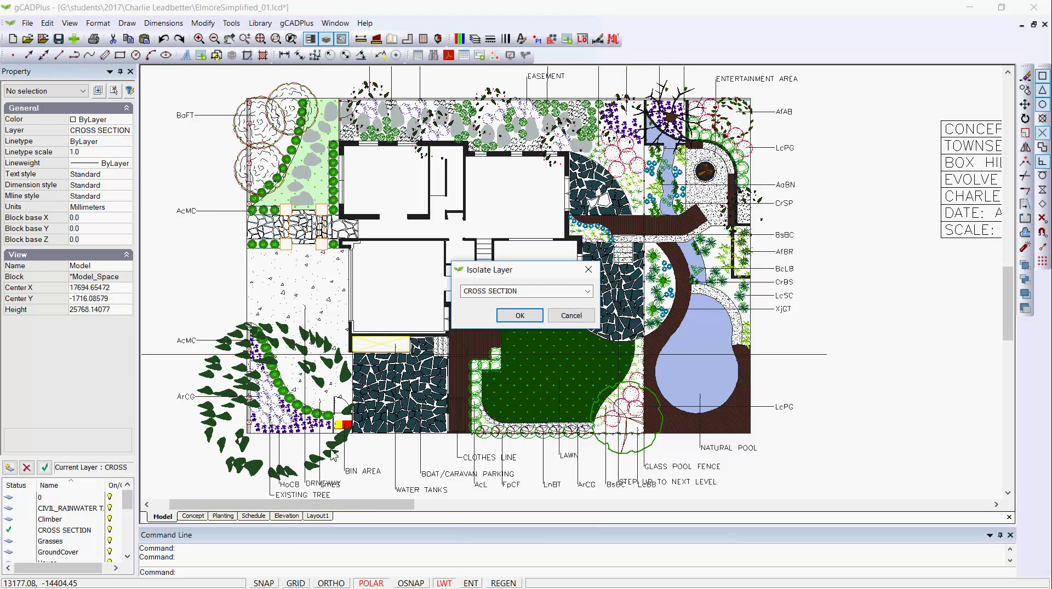
click(587, 292)
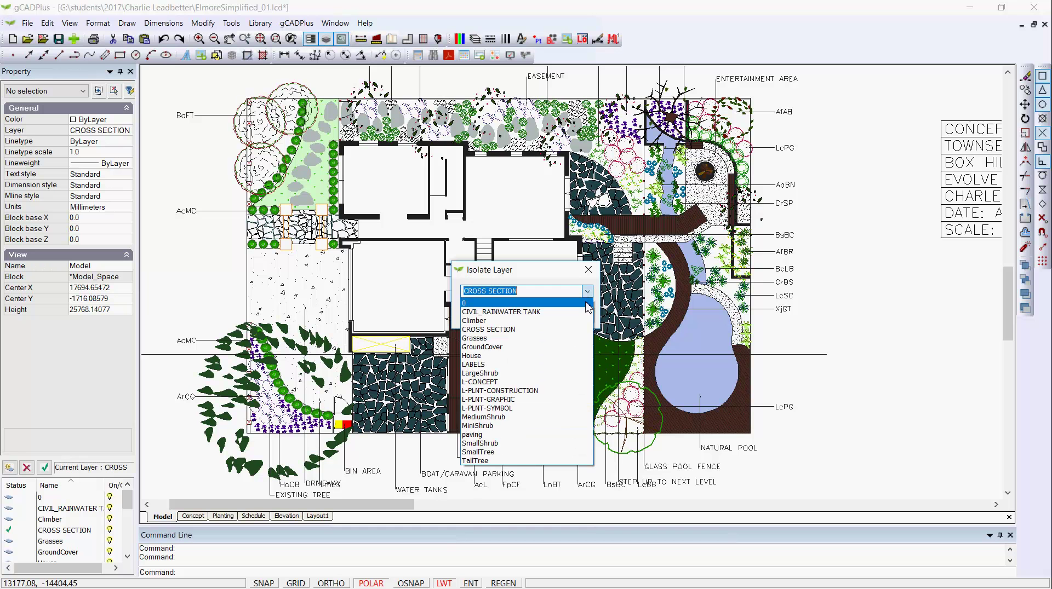
click(517, 382)
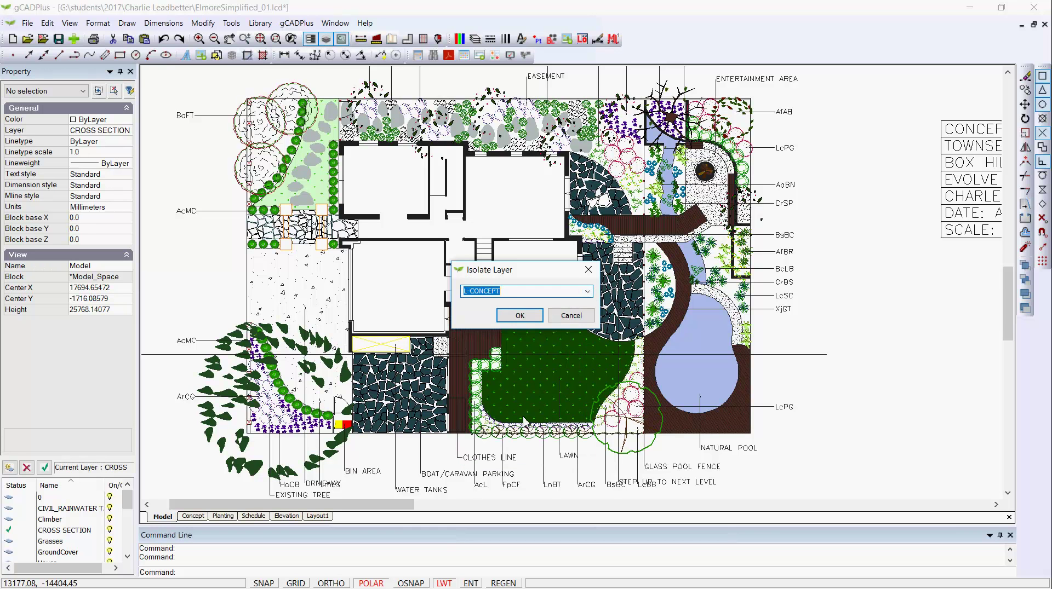
click(520, 316)
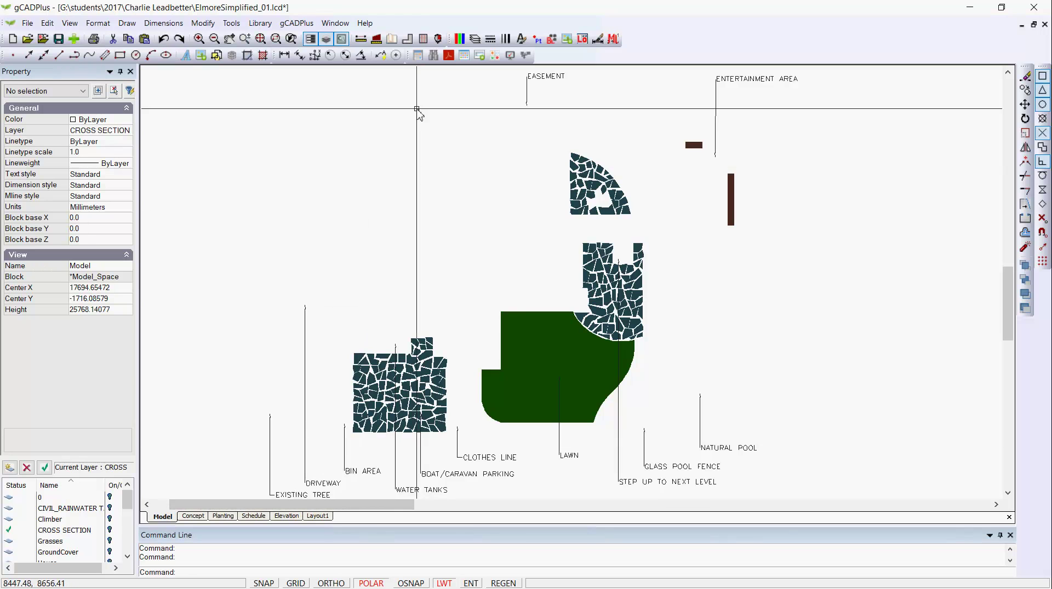
Turn on the visibility of all used layers in the Layer Properties Manager.
click(475, 38)
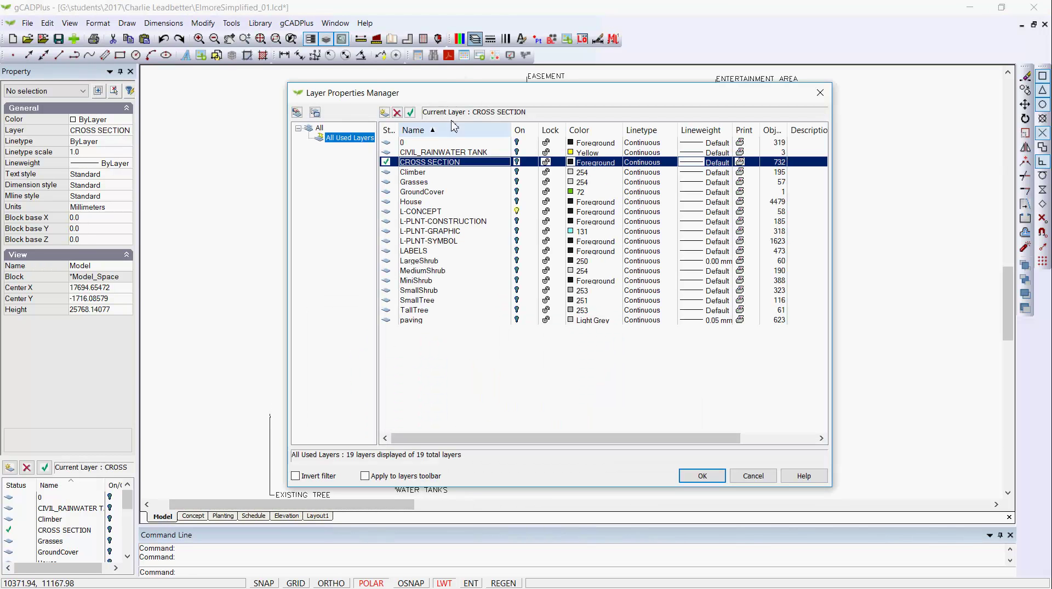
right_click(359, 143)
click(386, 145)
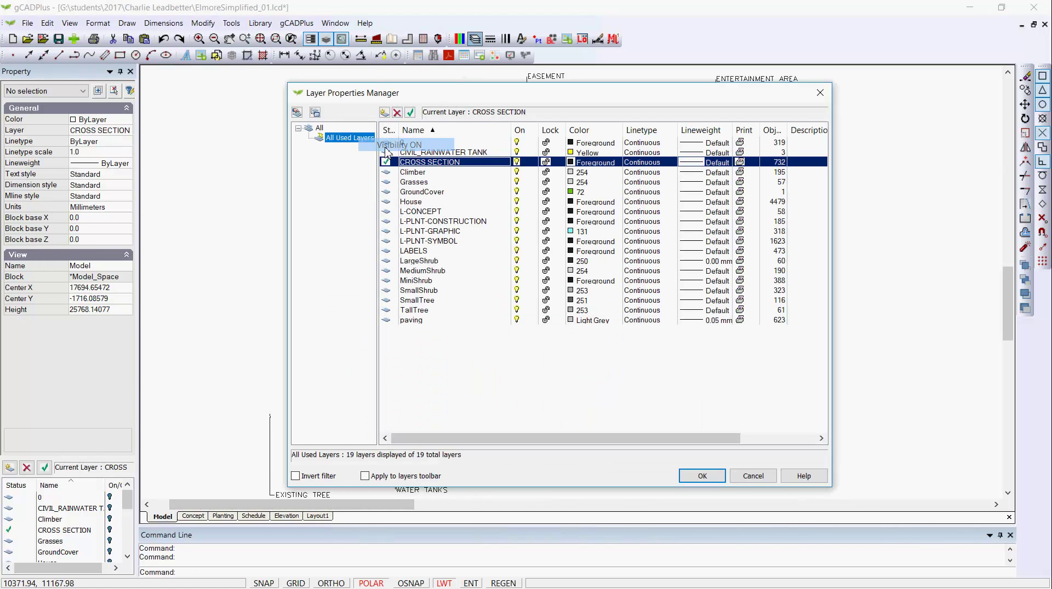
click(701, 476)
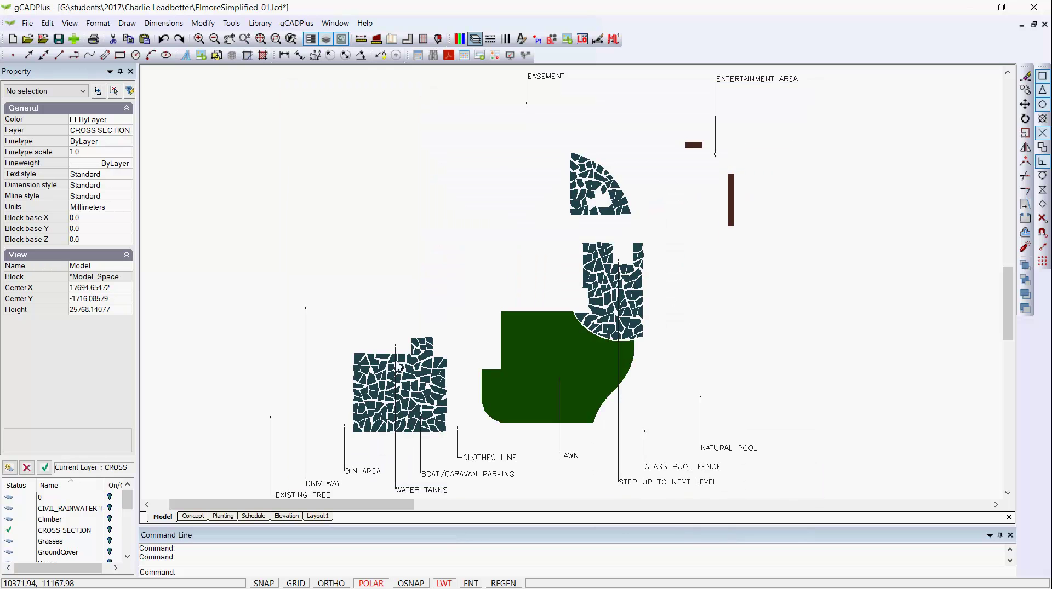
Examine the Planting layout with its viewport deselected, checking the paving, lawn and plant symbols at close range.
click(222, 516)
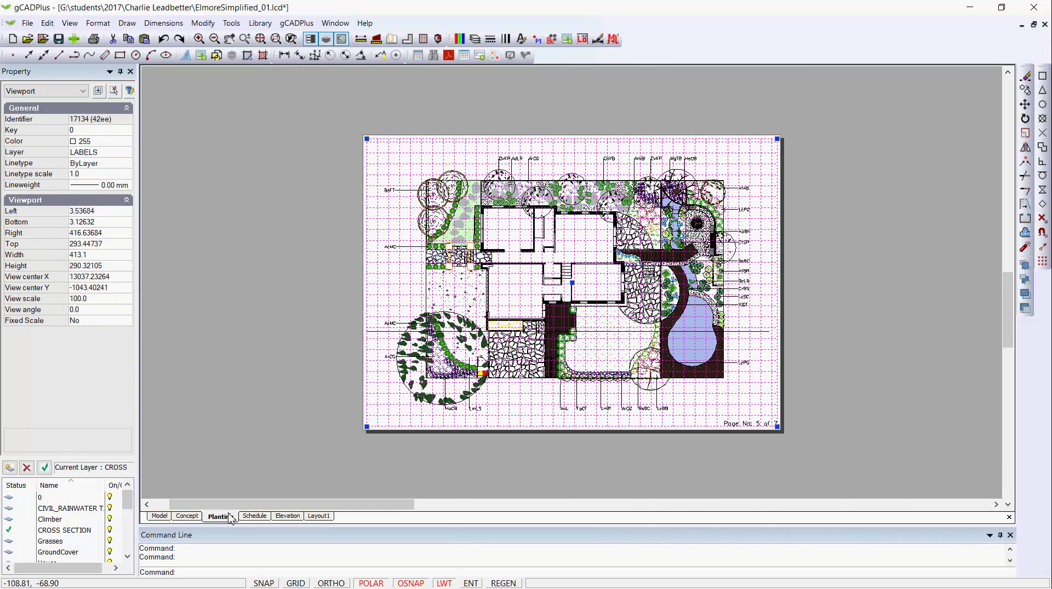
right_click(799, 179)
click(838, 201)
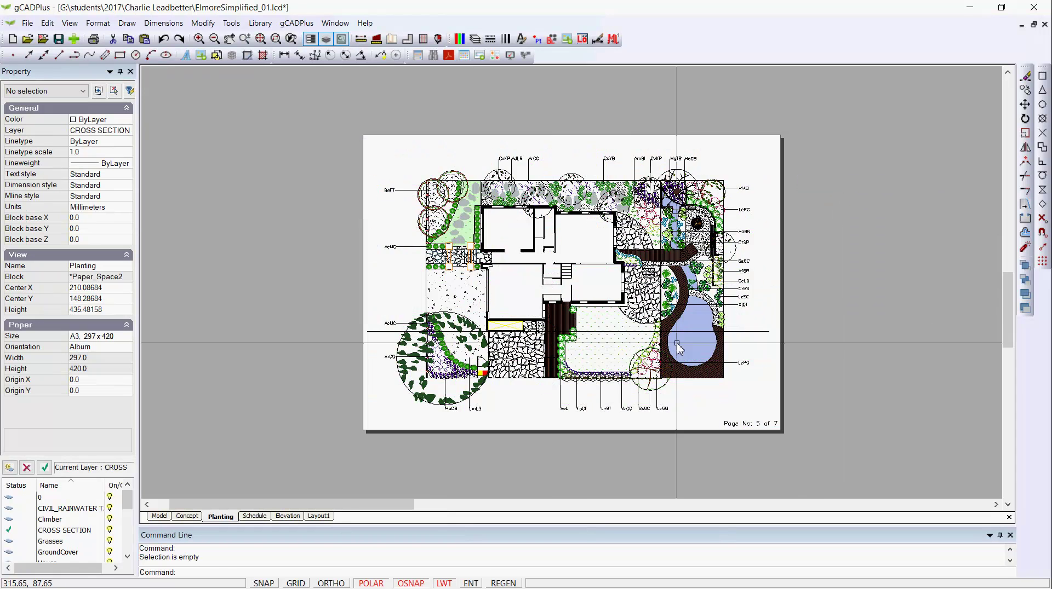
scroll(627, 313, up, 2)
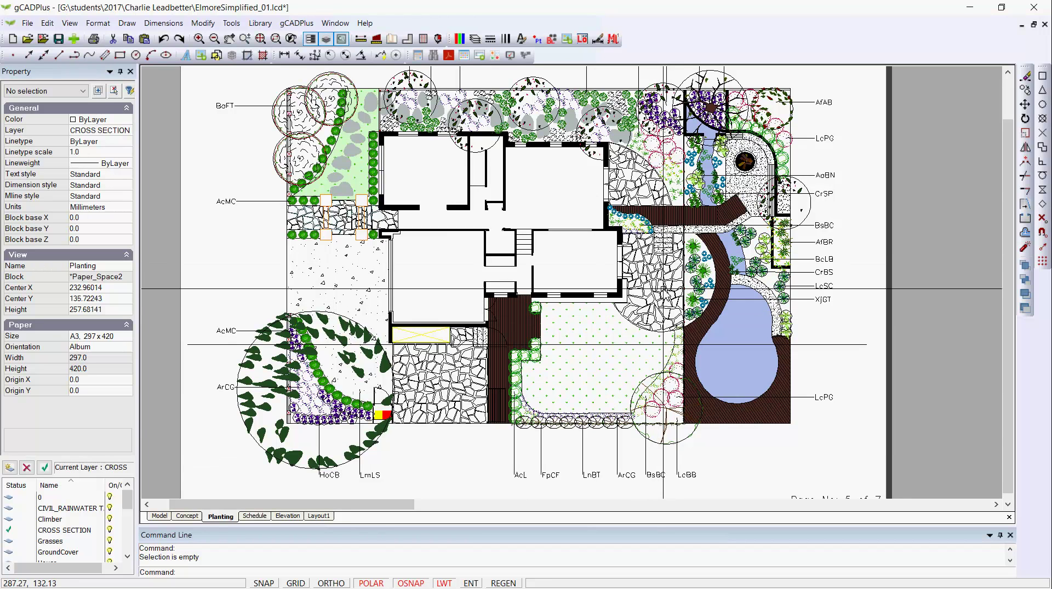
scroll(660, 283, up, 3)
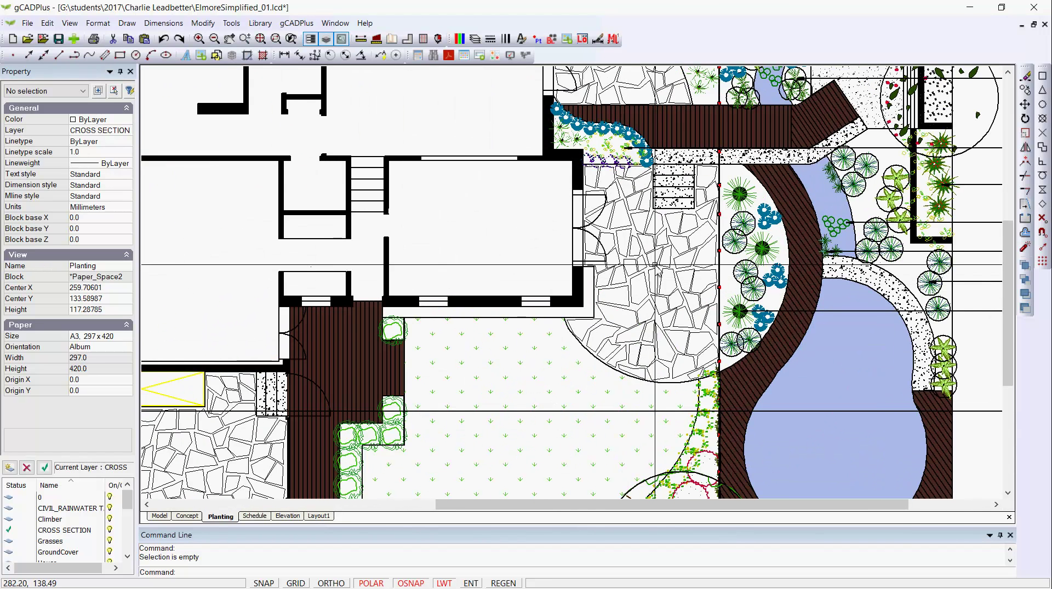
scroll(660, 268, up, 2)
scroll(649, 326, down, 1)
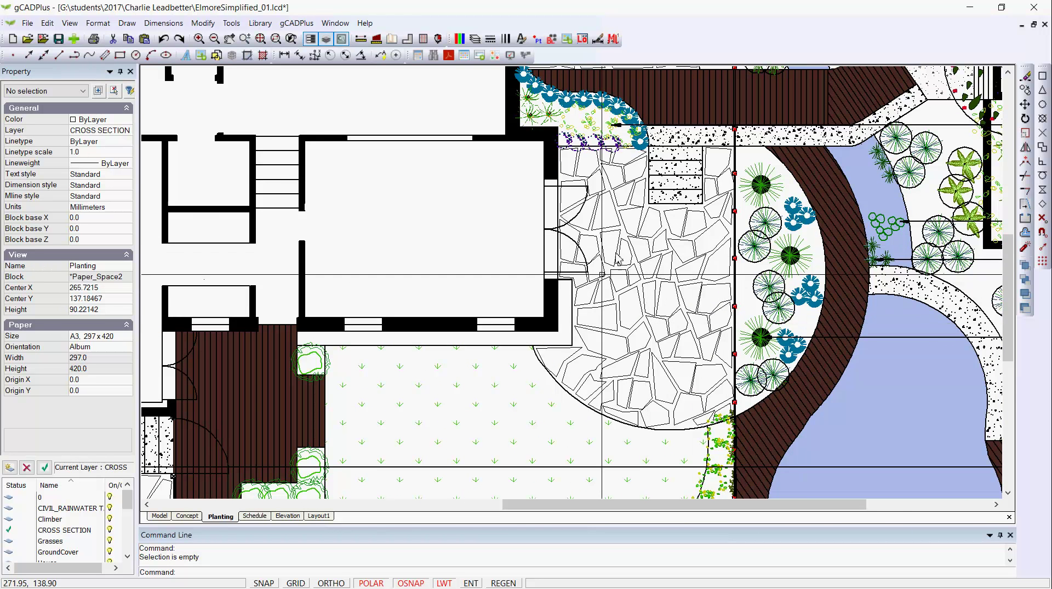
scroll(639, 338, down, 3)
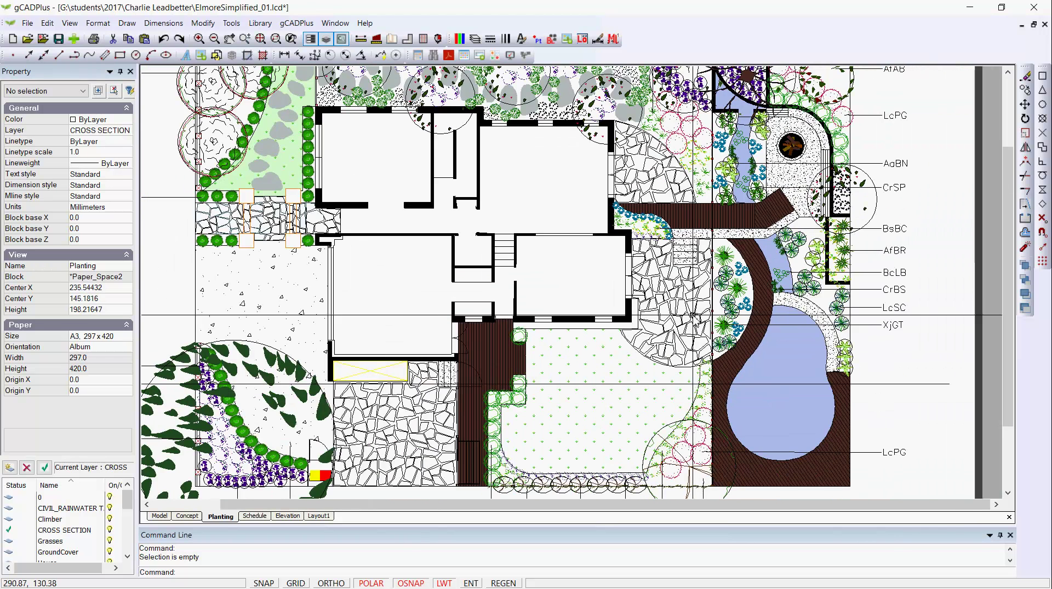